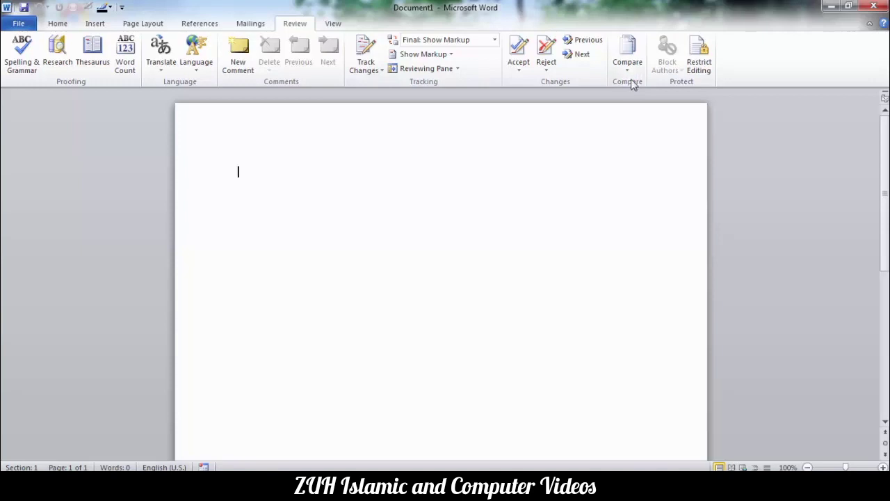
# Open the Review tab's Compare dropdown to reveal the Compare and Combine choices.
pyautogui.click(628, 67)
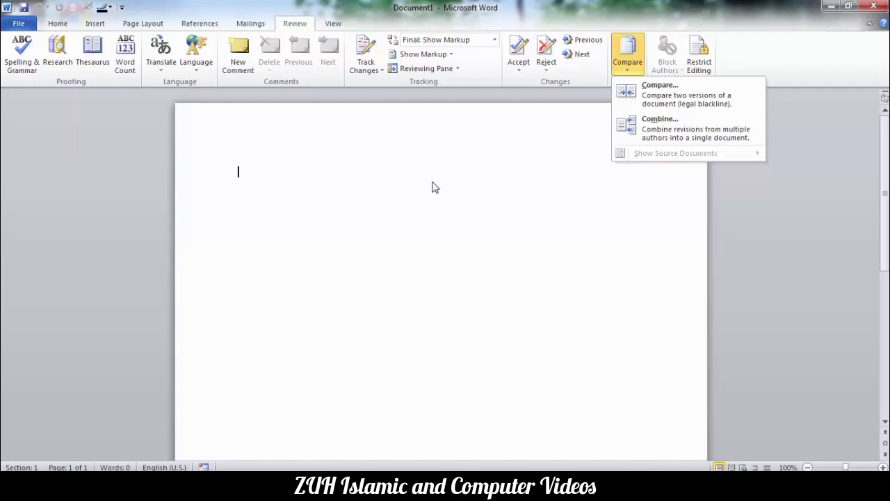
# Dismiss the Compare menu and turn on Track Changes for blank Document1.
pyautogui.click(432, 186)
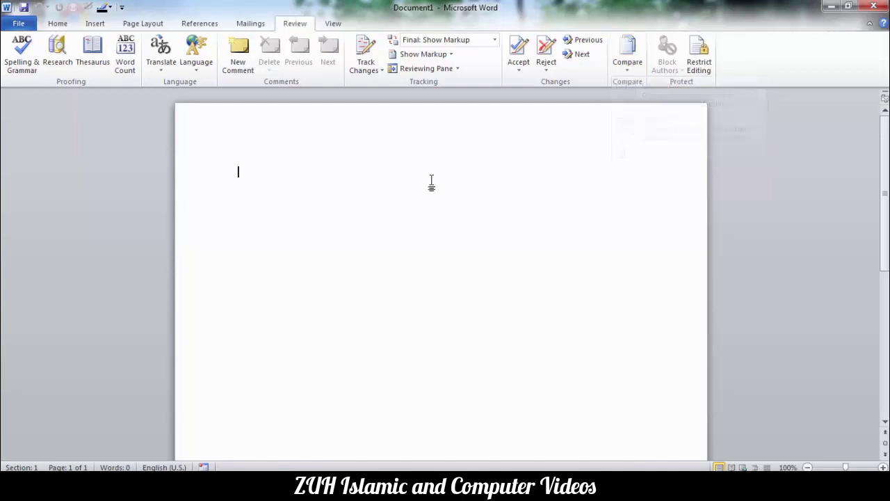
pyautogui.click(368, 58)
# Generate 185 words of sample text with =rand() and save it on the Desktop as 'Orig Book'.
pyautogui.write('=rand()')
pyautogui.press('Return')
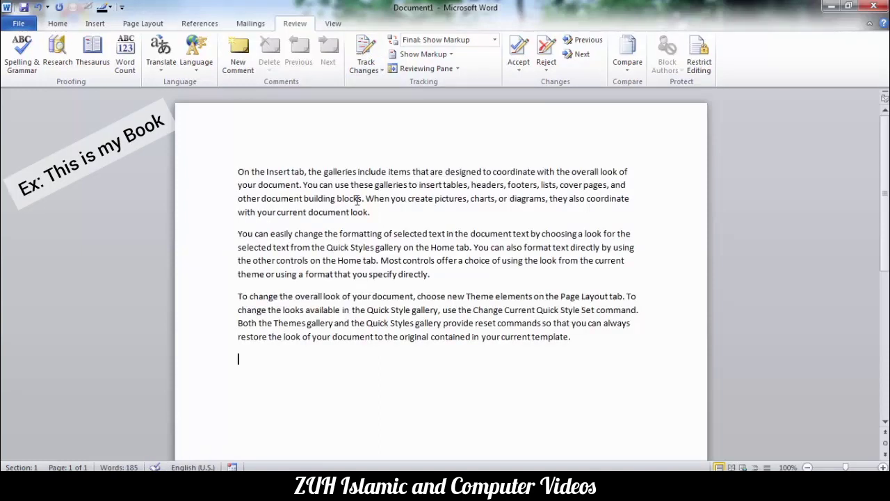
pyautogui.click(25, 9)
pyautogui.click(235, 215)
pyautogui.click(345, 322)
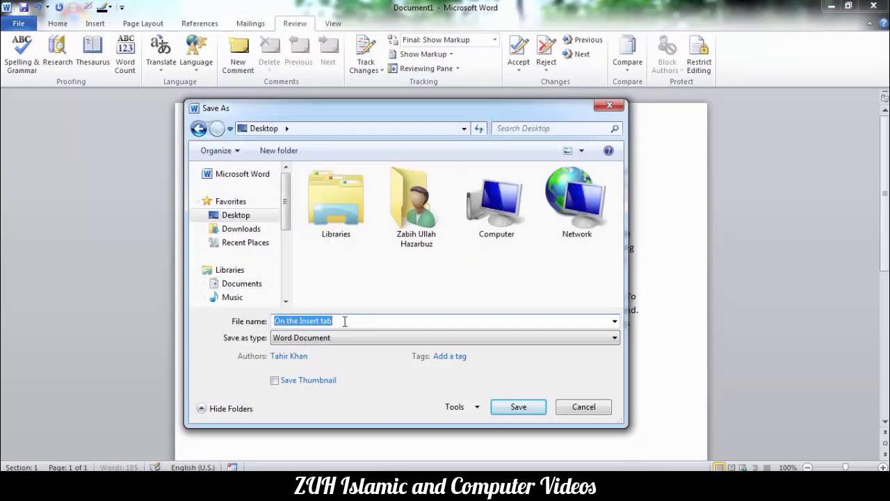
pyautogui.write('Orig')
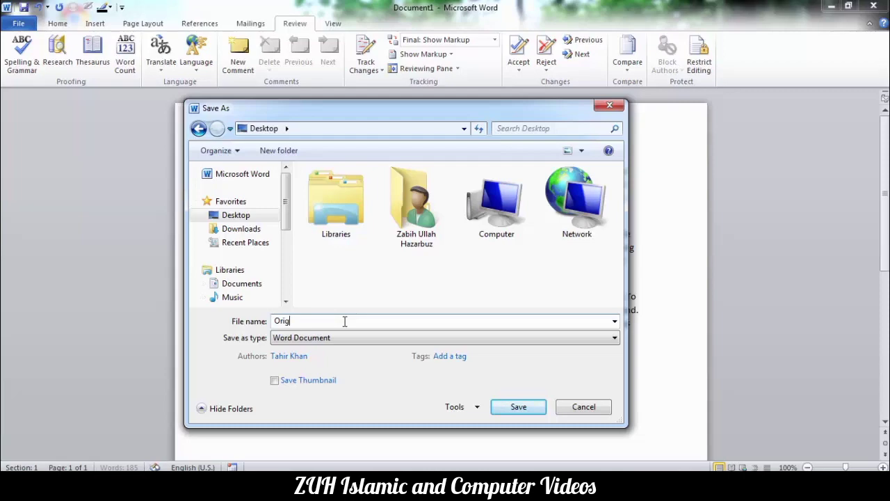
pyautogui.write(' Book')
pyautogui.click(518, 407)
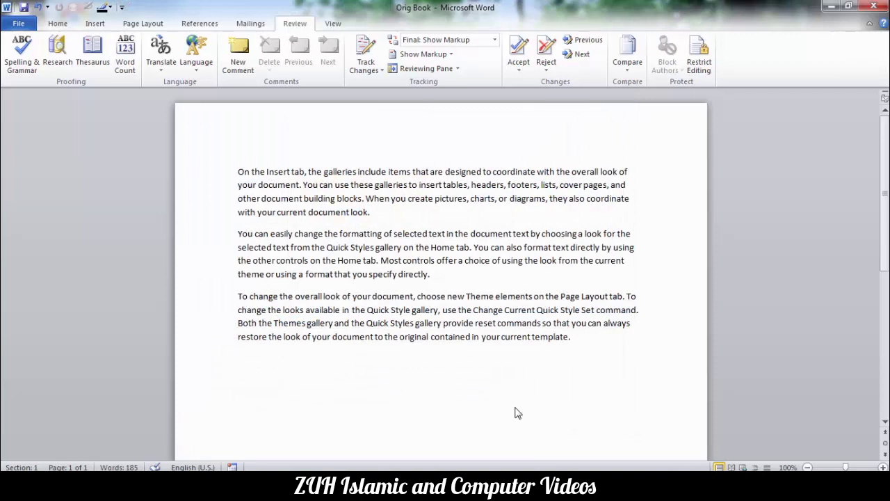
# Delete the word 'gallery' and make the word 'controls' bold.
pyautogui.doubleClick(387, 248)
pyautogui.press('Delete')
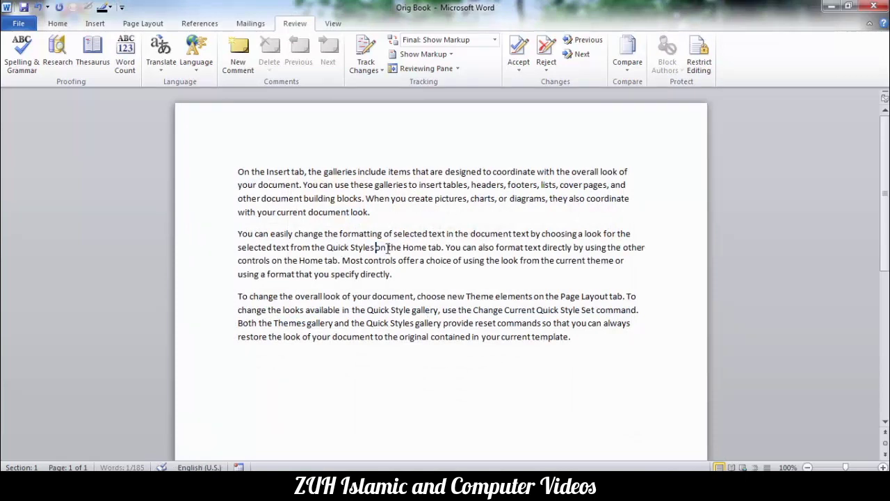
pyautogui.doubleClick(375, 261)
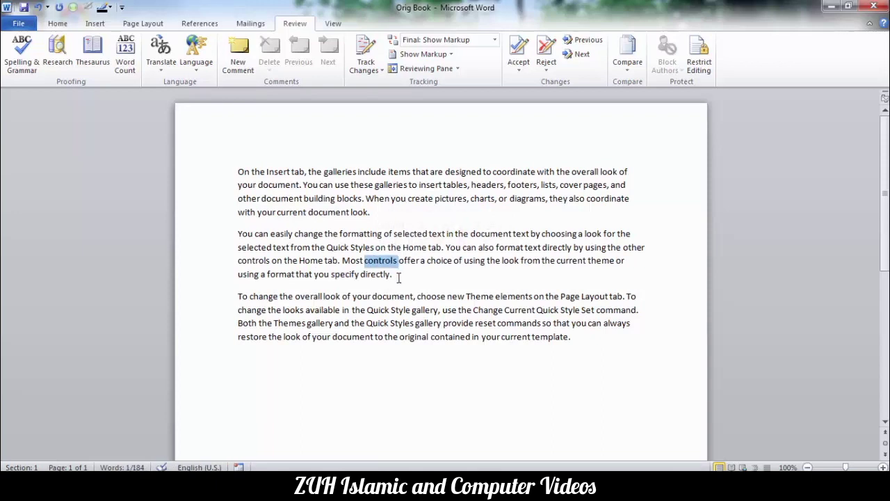
pyautogui.hotkey('ctrl', 'b')
# Insert a 3x3 table on a new line after the second paragraph.
pyautogui.click(399, 276)
pyautogui.press('Return')
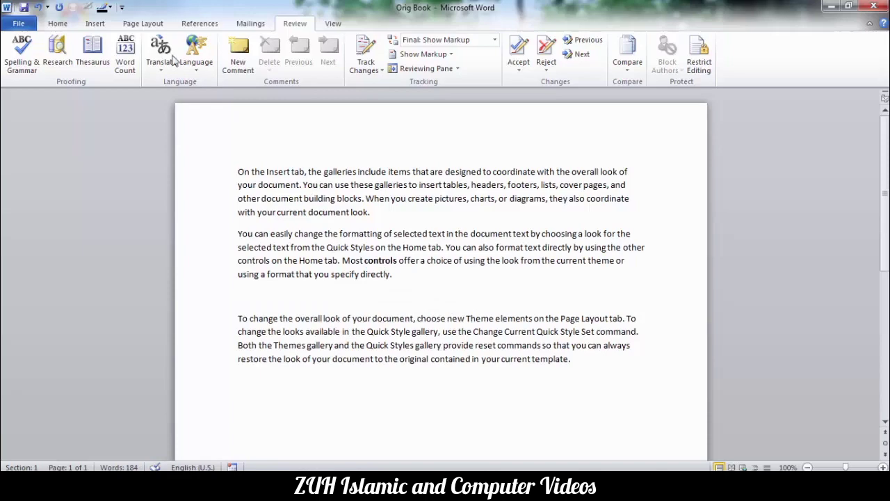
pyautogui.click(95, 23)
pyautogui.click(104, 55)
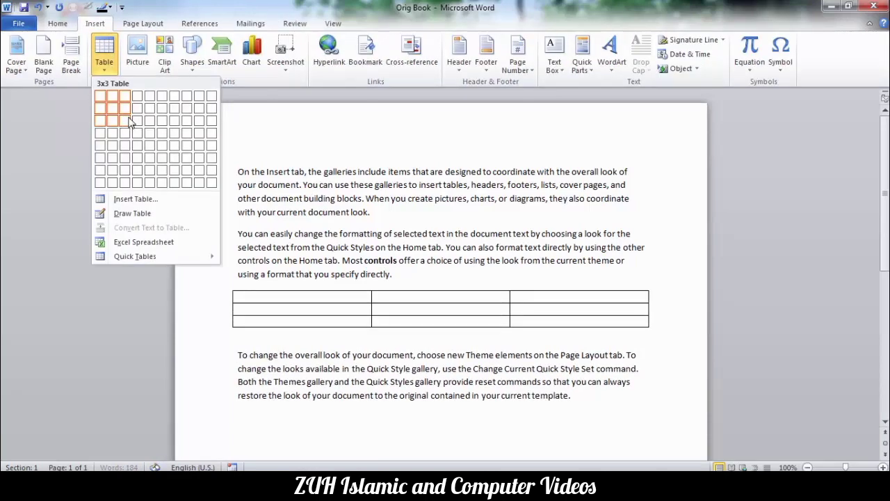
pyautogui.click(129, 121)
pyautogui.click(394, 259)
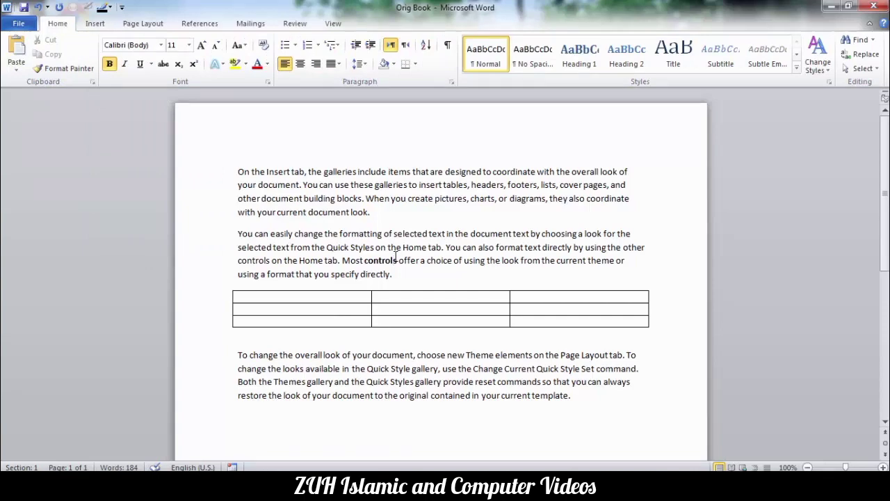
# Save the edited copy as 'rev Book' and close it.
pyautogui.press('F12')
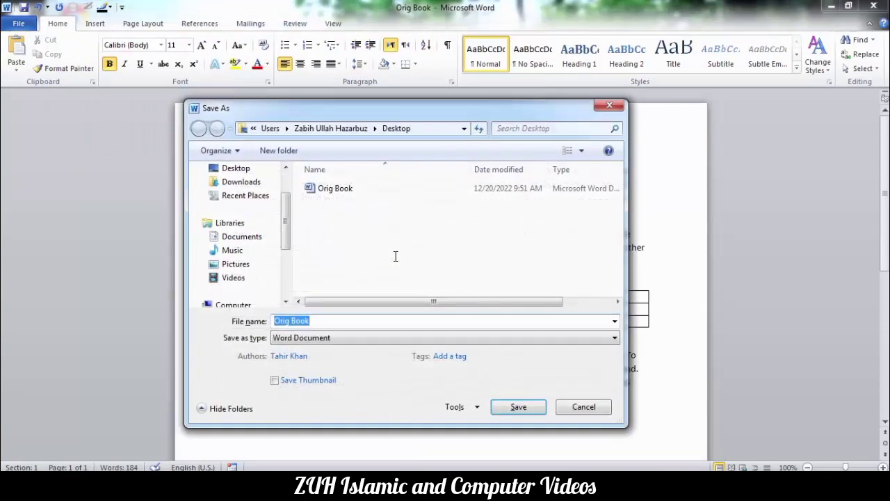
pyautogui.press('BackSpace')
pyautogui.write('rev')
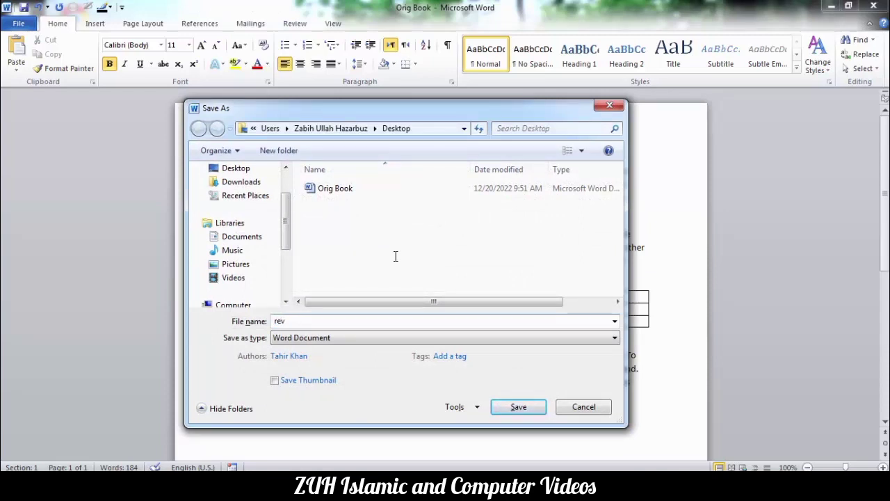
pyautogui.write(' Book')
pyautogui.press('Return')
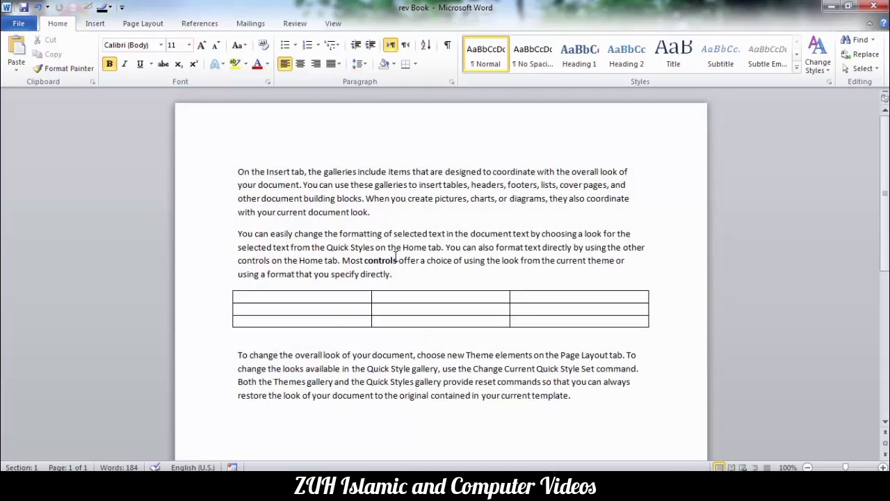
pyautogui.hotkey('ctrl', 'w')
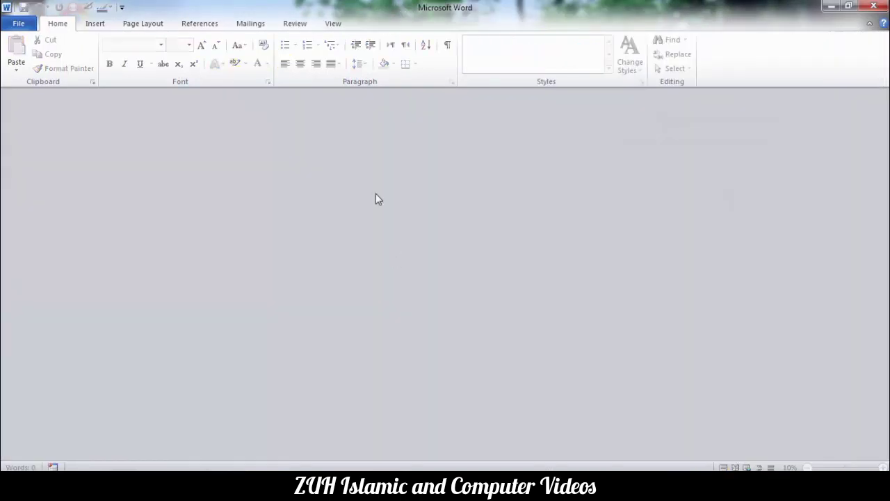
# Open the Compare Documents dialog, collapse its extra settings, and list recent originals.
pyautogui.click(295, 22)
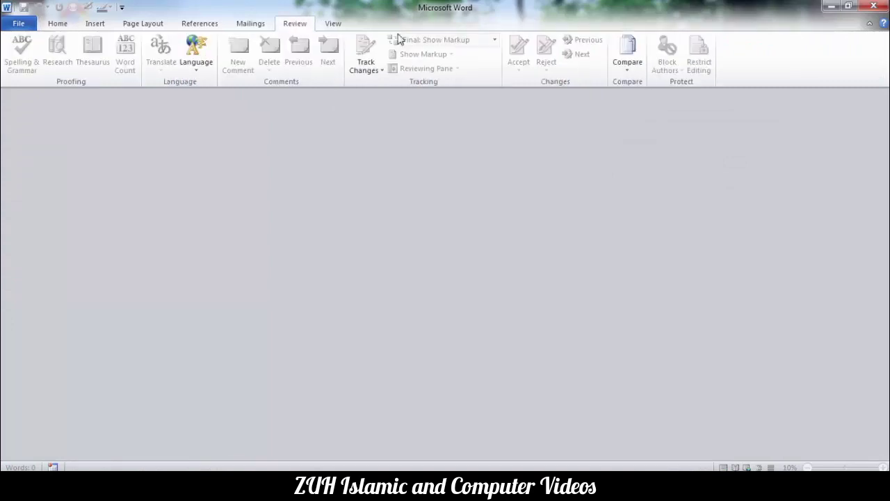
pyautogui.click(624, 62)
pyautogui.click(650, 92)
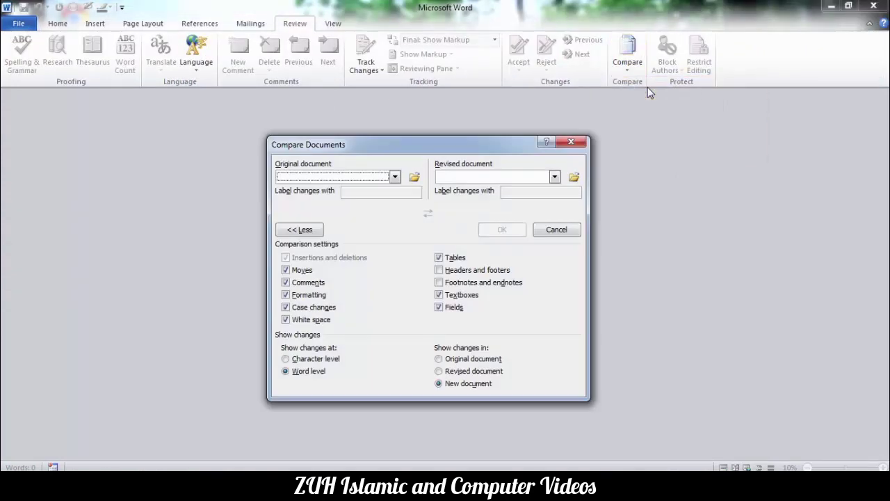
pyautogui.moveTo(432, 142); pyautogui.dragTo(422, 115)
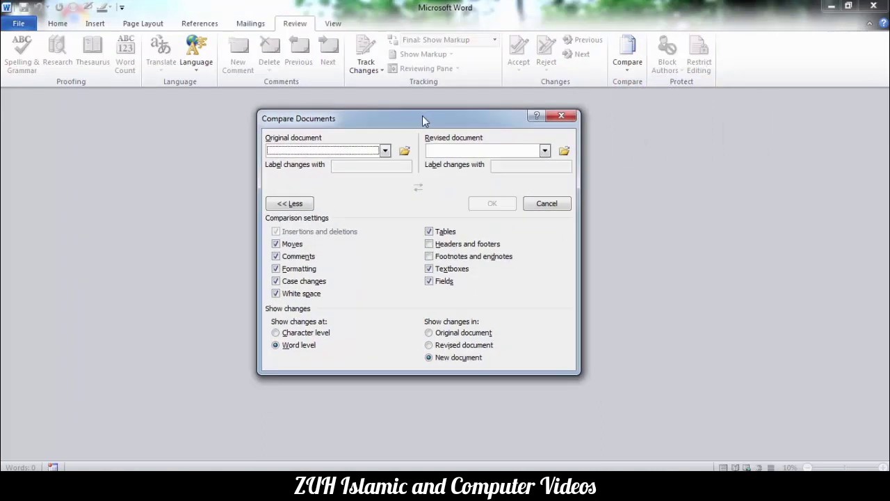
pyautogui.click(292, 205)
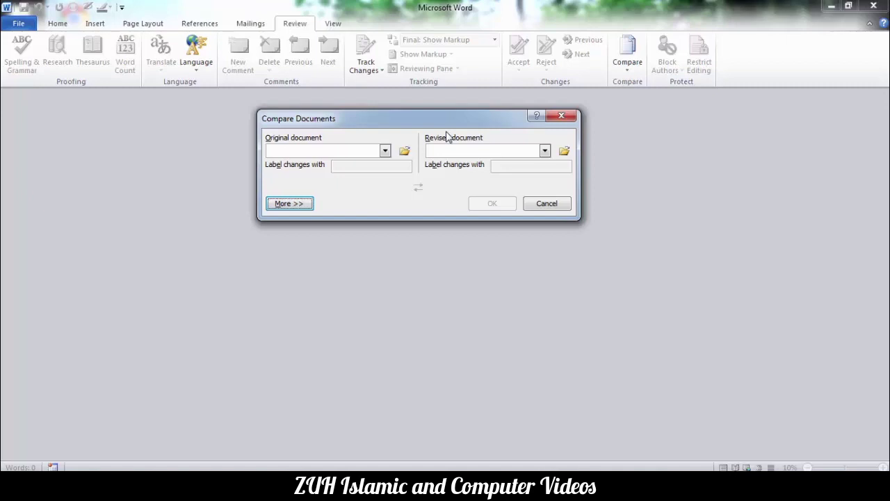
pyautogui.click(386, 151)
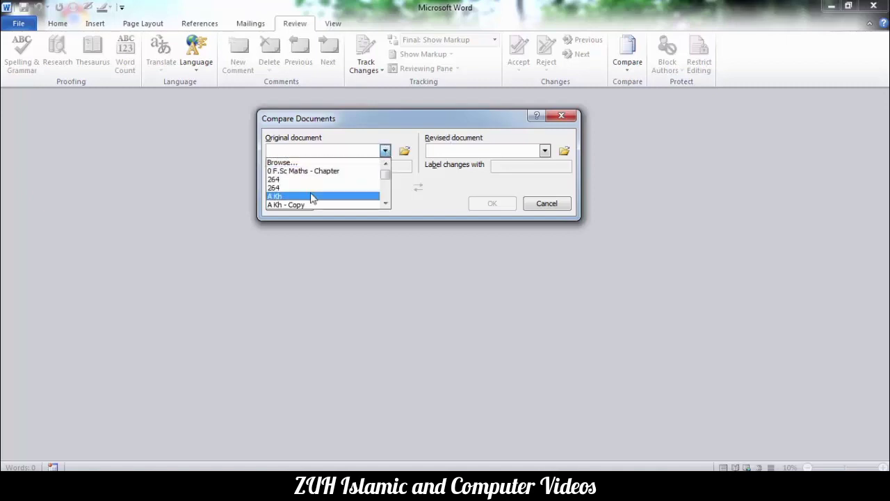
# Browse to Orig Book and load it as the original document.
pyautogui.click(399, 136)
pyautogui.click(403, 149)
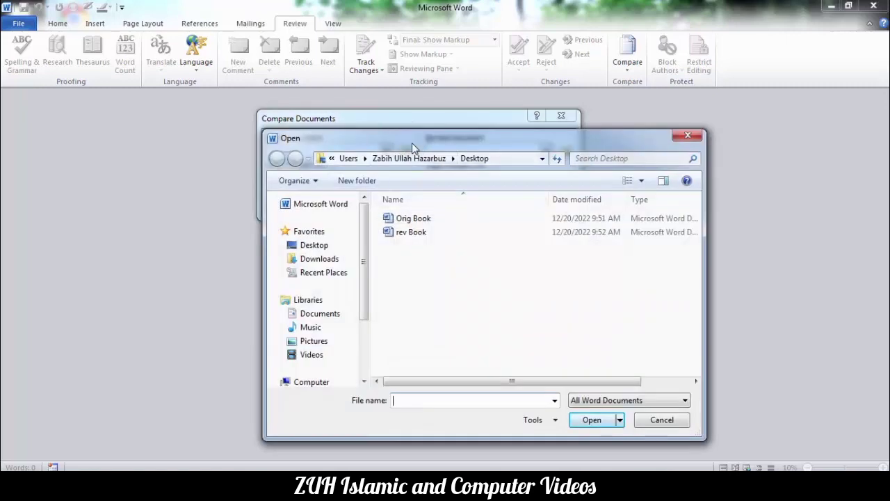
pyautogui.click(404, 195)
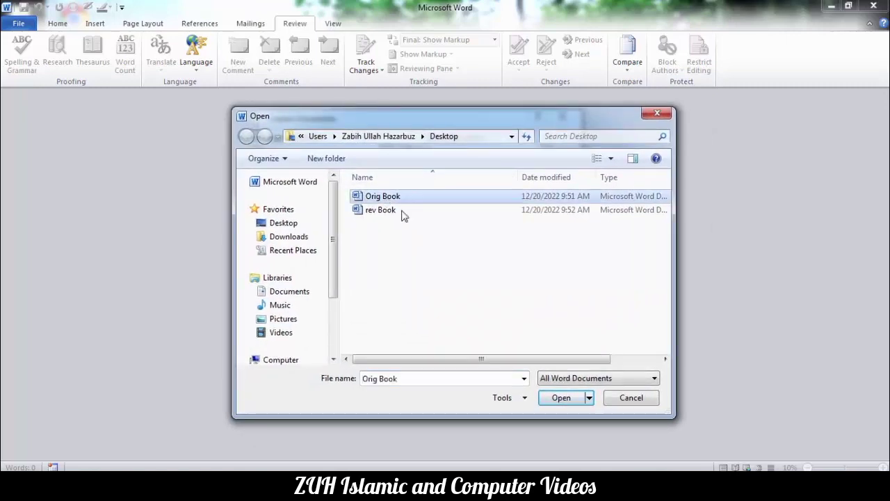
pyautogui.click(551, 402)
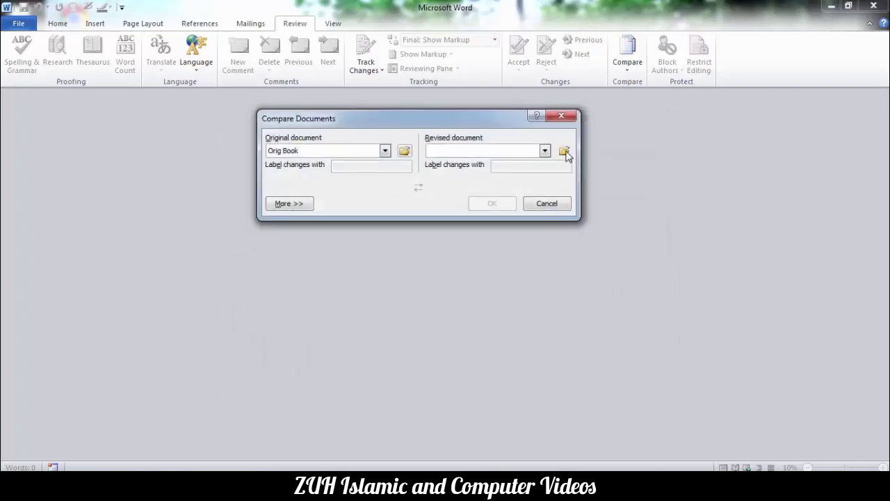
# Browse to rev Book and load it as the revised document.
pyautogui.click(565, 153)
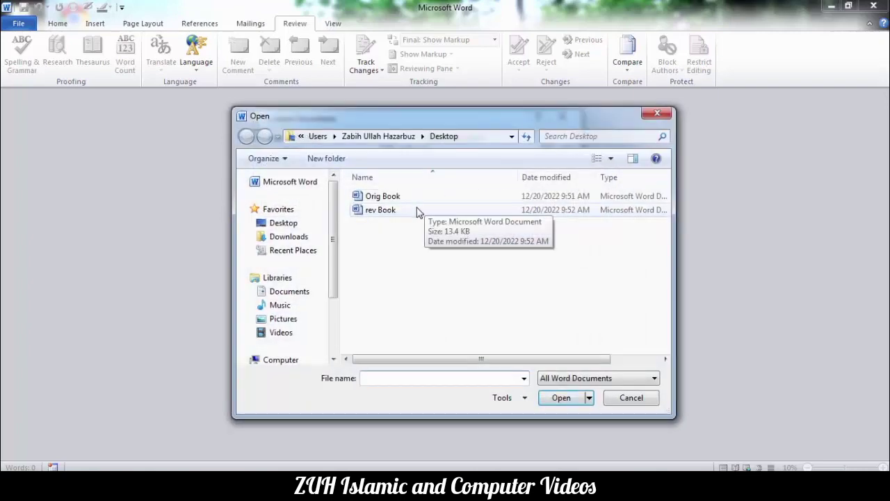
pyautogui.click(417, 210)
pyautogui.click(564, 398)
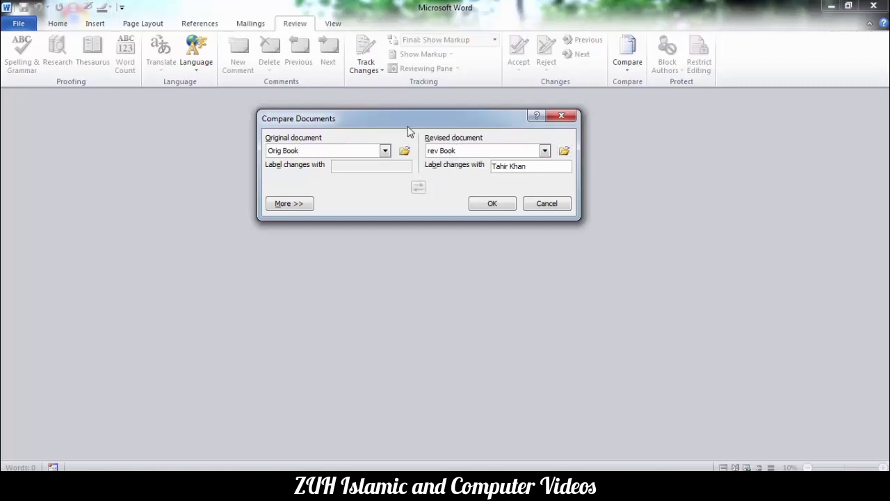
pyautogui.moveTo(399, 119); pyautogui.dragTo(443, 121)
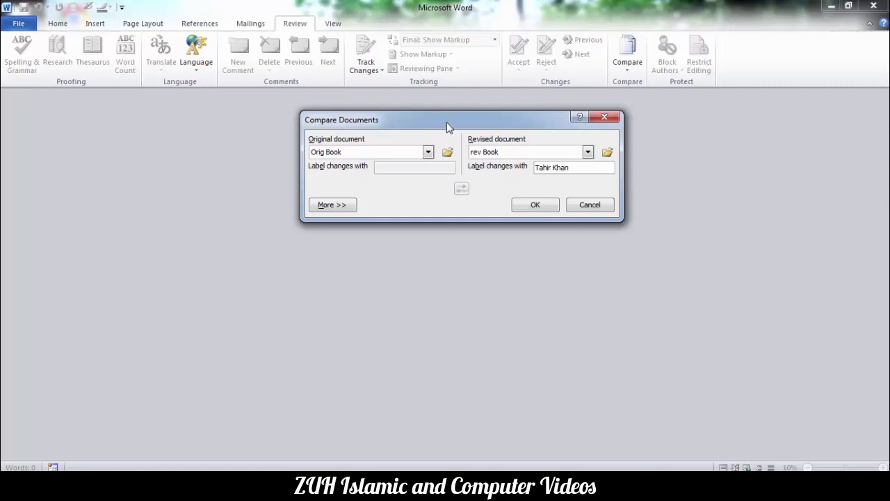
# Move the Compare Documents dialog aside and expand it with More >> to show word-level settings.
pyautogui.moveTo(446, 122); pyautogui.dragTo(398, 118)
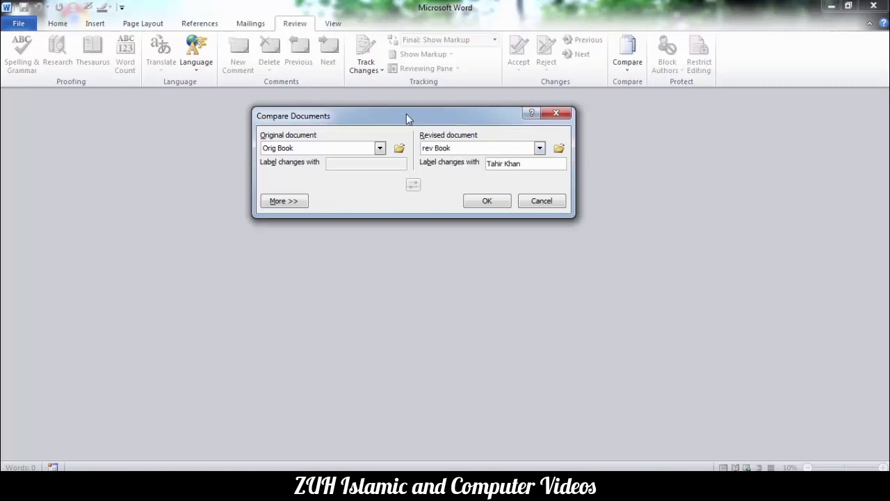
pyautogui.moveTo(407, 113); pyautogui.dragTo(429, 110)
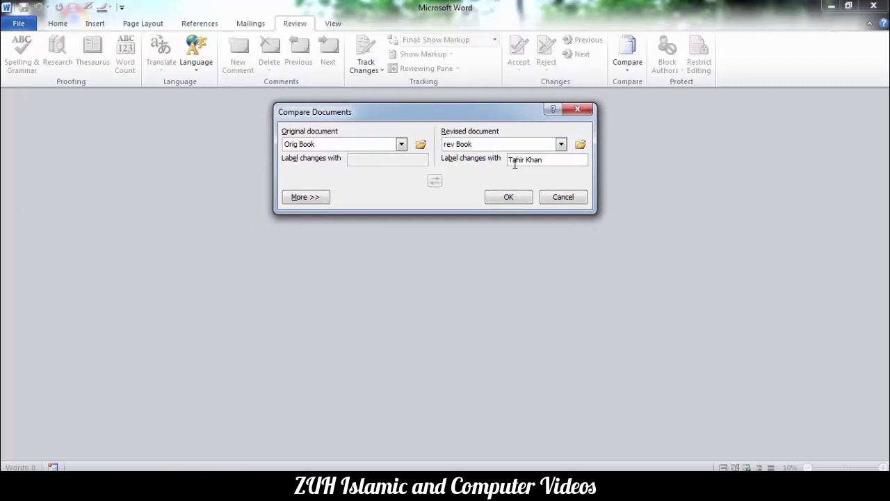
pyautogui.click(311, 199)
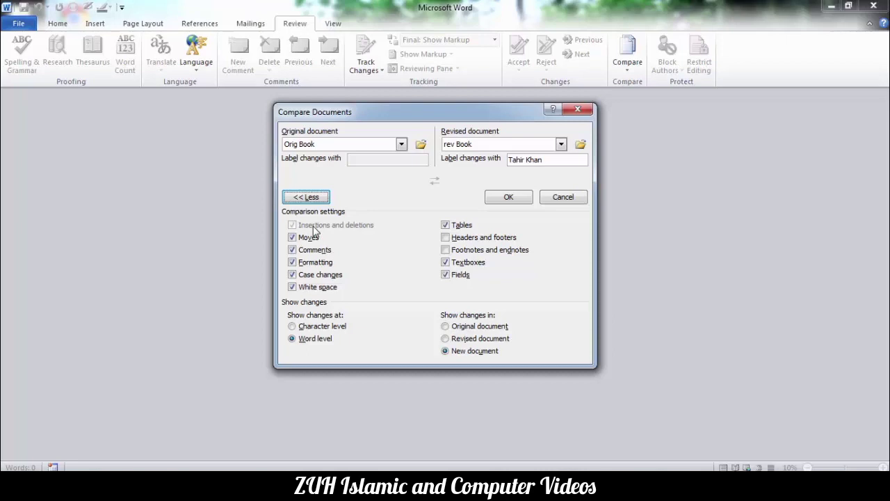
# Include formatting, case and white space, headers and footers, and footnotes and endnotes.
pyautogui.click(292, 275)
pyautogui.click(293, 286)
pyautogui.click(446, 238)
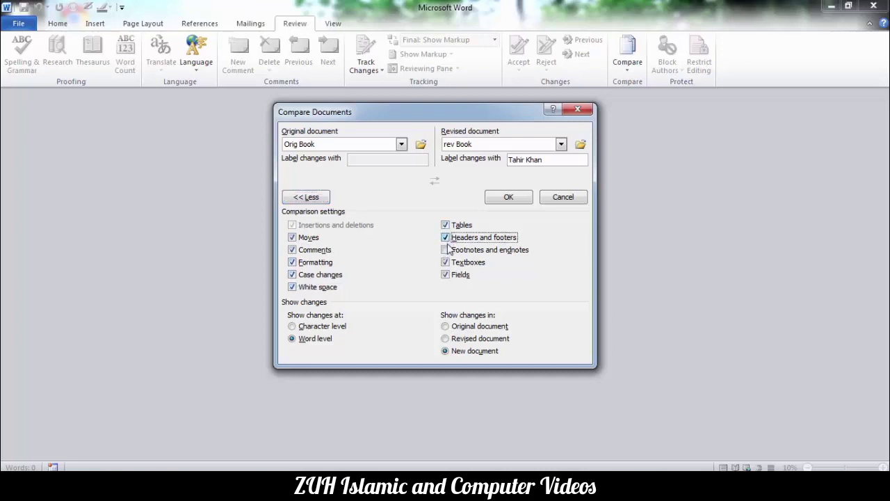
pyautogui.click(446, 250)
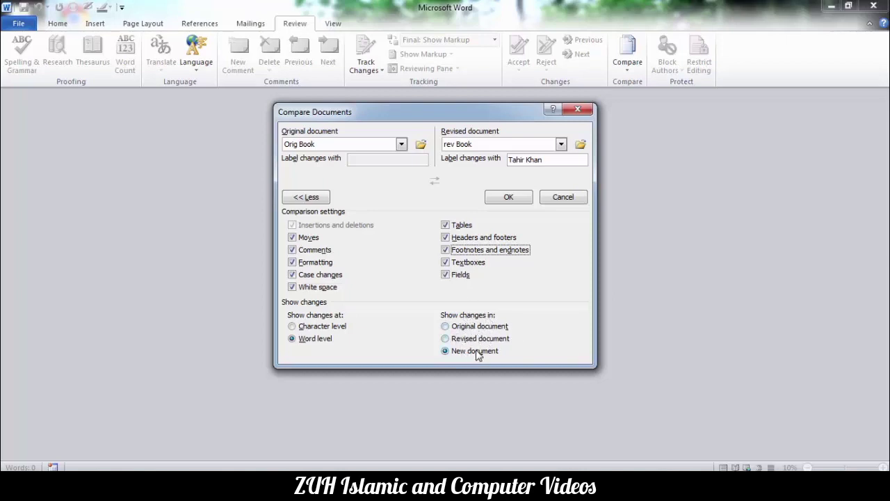
# Set the comparison to show changes in a new document.
pyautogui.click(459, 328)
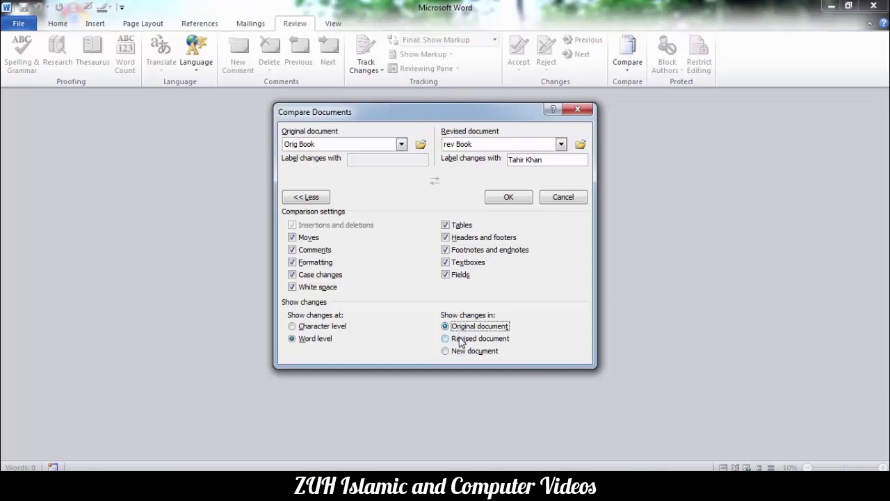
pyautogui.click(460, 341)
pyautogui.click(447, 351)
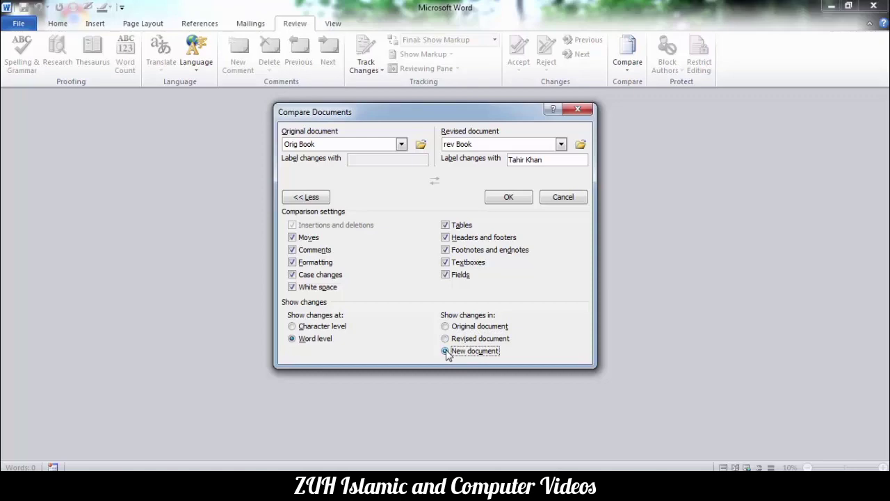
# Run the comparison, producing Compare Result 2 with deleted 'gallery', bold 'controls' and inserted table.
pyautogui.click(506, 199)
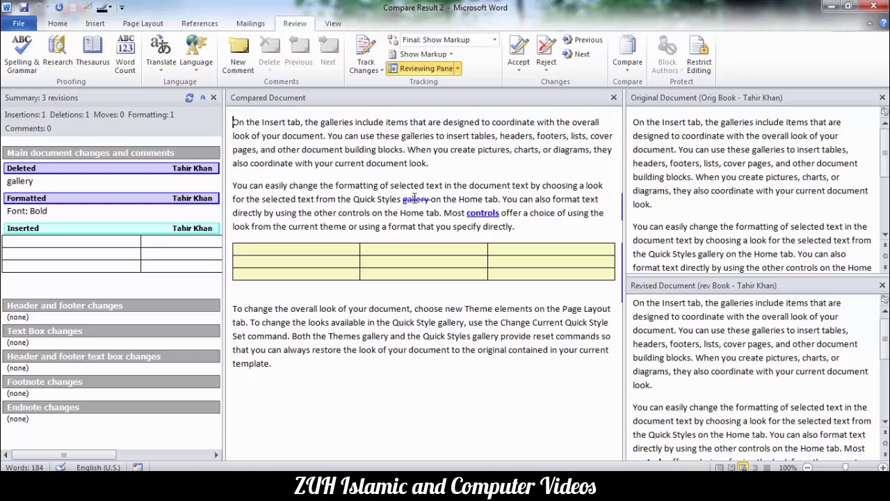
pyautogui.moveTo(415, 199)
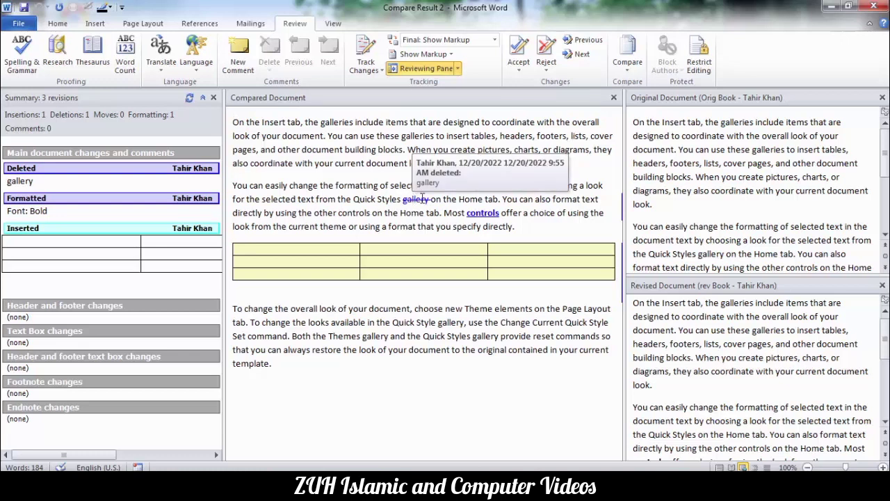
pyautogui.moveTo(479, 217)
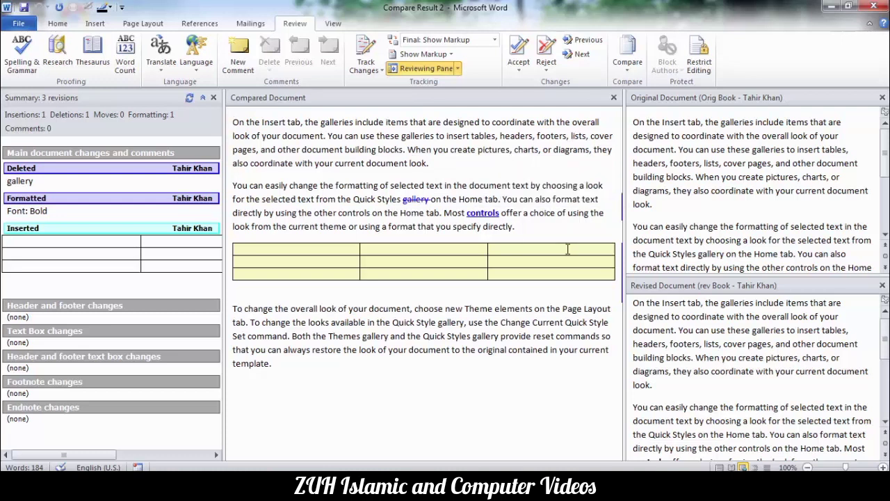
# Inspect the Original and Revised source panes, then return to the compared document.
pyautogui.click(675, 188)
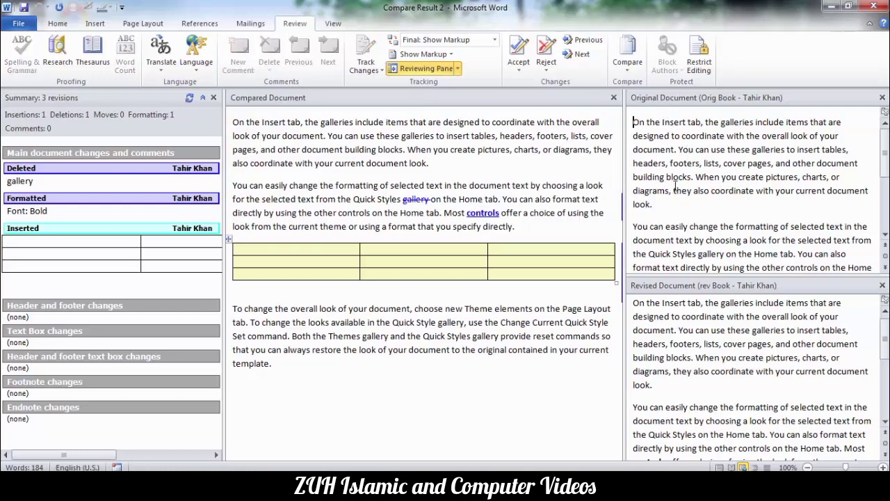
pyautogui.click(674, 321)
pyautogui.click(511, 170)
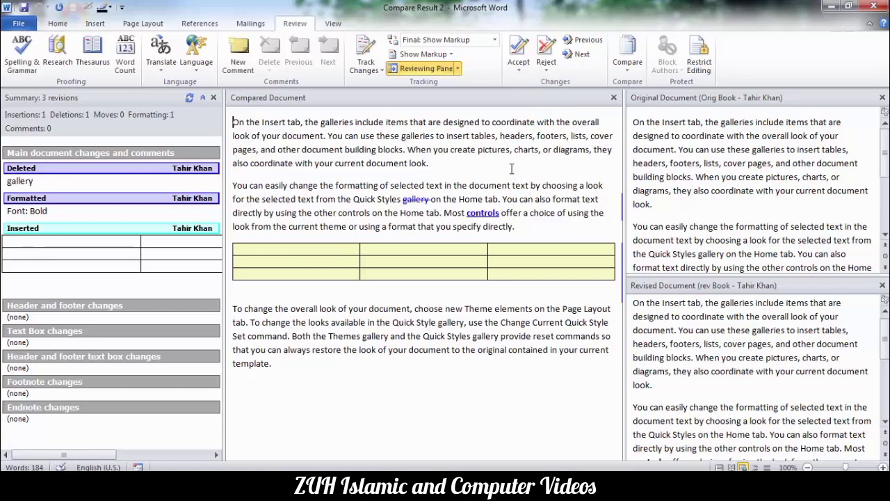
pyautogui.click(627, 59)
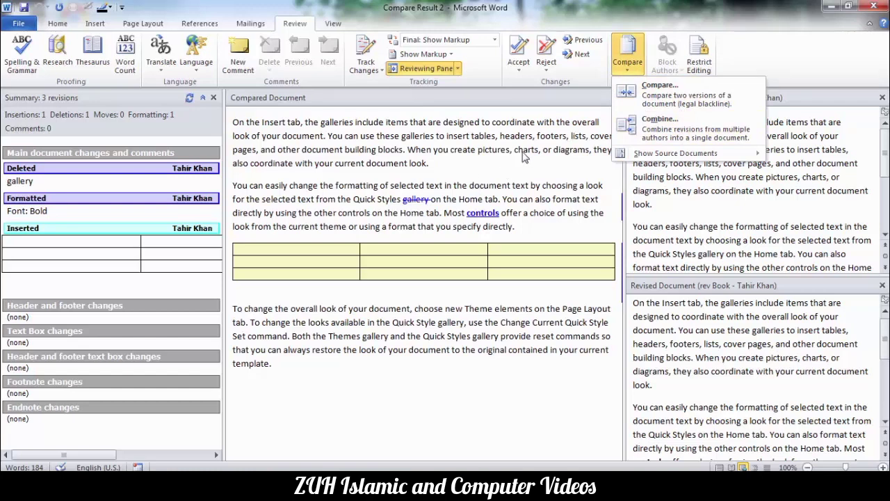
# Close Compare Result 2 from the File menu without saving.
pyautogui.click(462, 169)
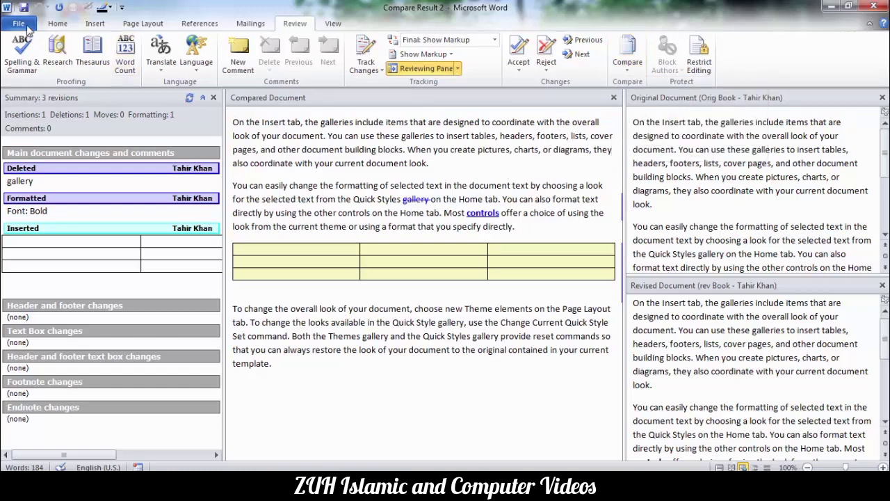
pyautogui.click(19, 23)
pyautogui.click(37, 102)
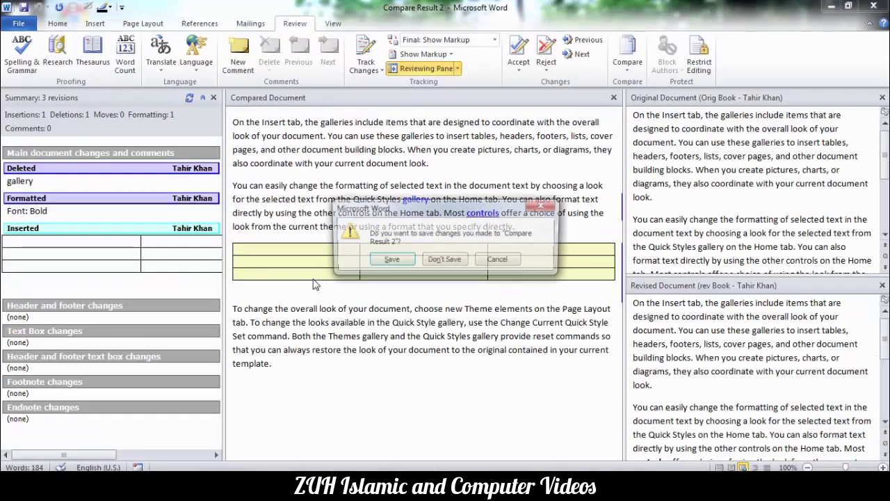
pyautogui.click(444, 261)
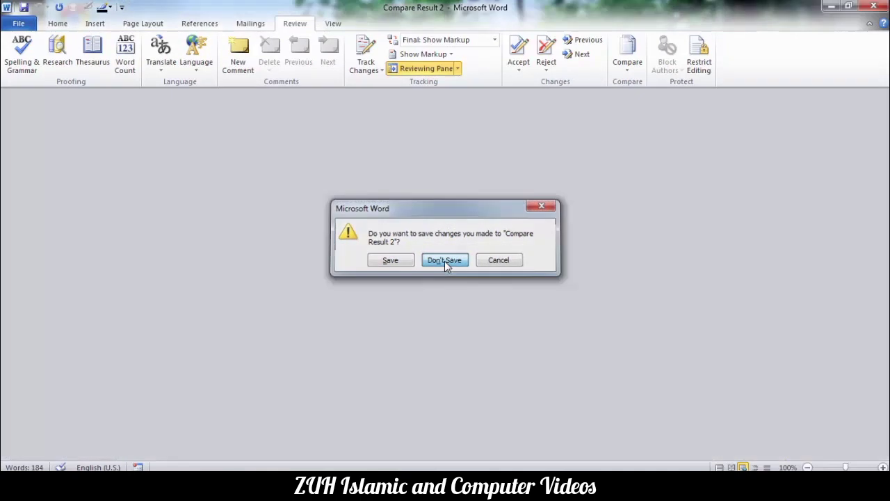
# Start Combine Documents with Orig Book as the original and rev Book as the revised.
pyautogui.click(630, 66)
pyautogui.click(646, 125)
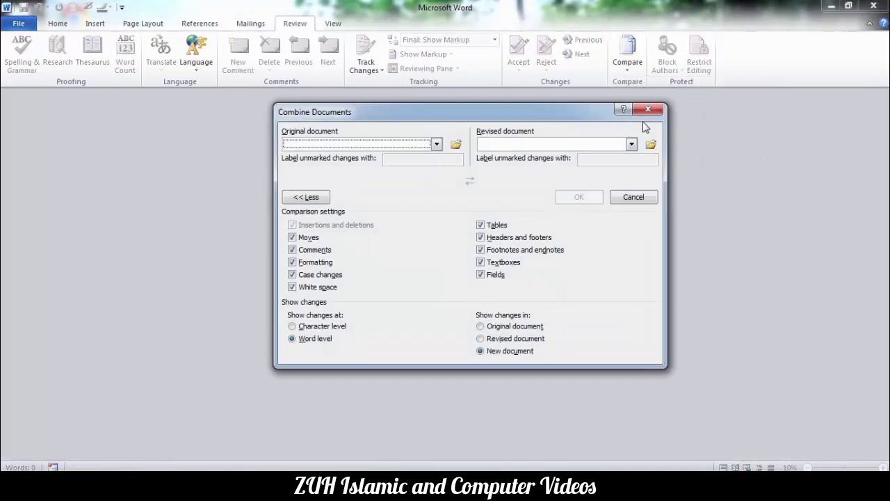
pyautogui.click(456, 144)
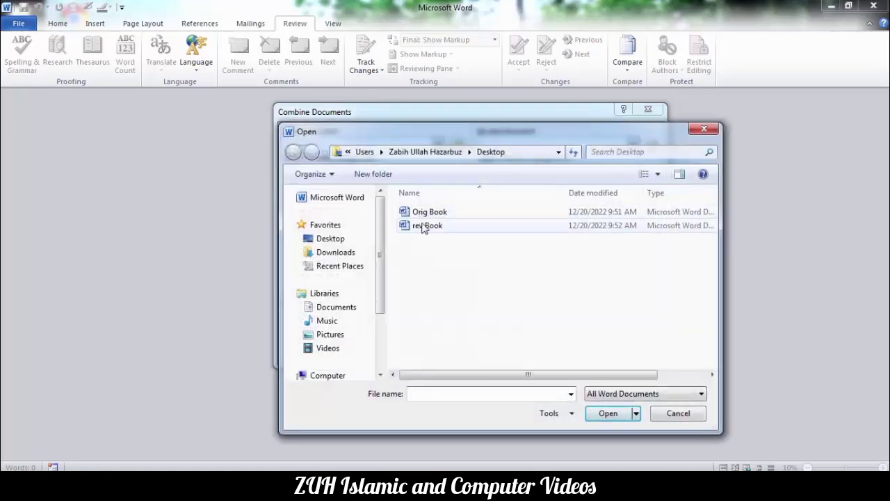
pyautogui.click(423, 212)
pyautogui.click(602, 413)
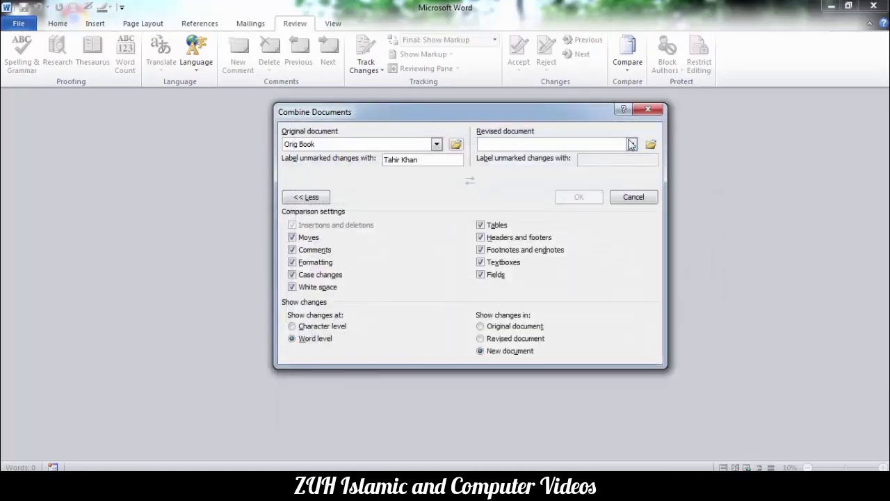
pyautogui.click(650, 144)
pyautogui.doubleClick(427, 224)
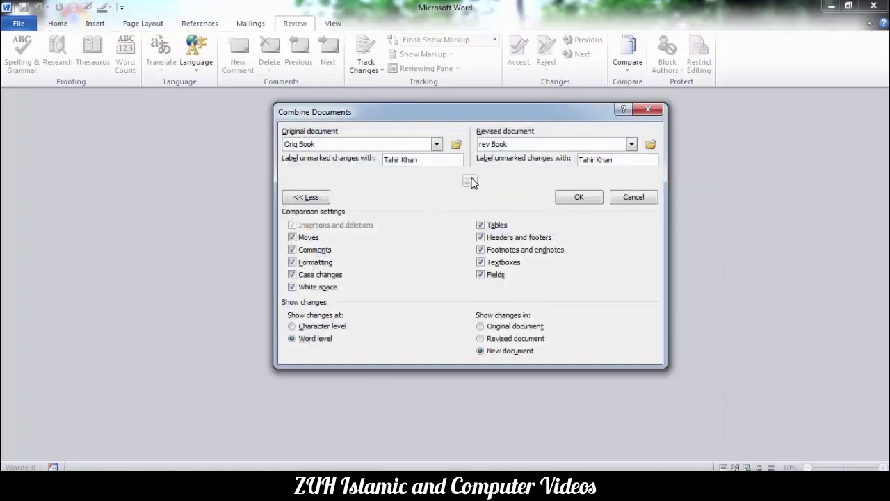
# Select the original and revised author labels in the Combine dialog, then cancel the combine.
pyautogui.moveTo(386, 108); pyautogui.dragTo(430, 105)
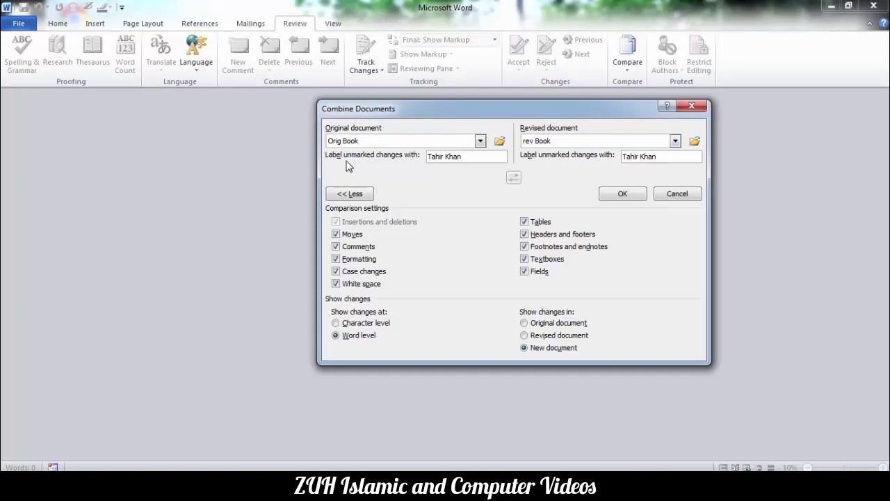
pyautogui.moveTo(464, 157); pyautogui.dragTo(424, 157)
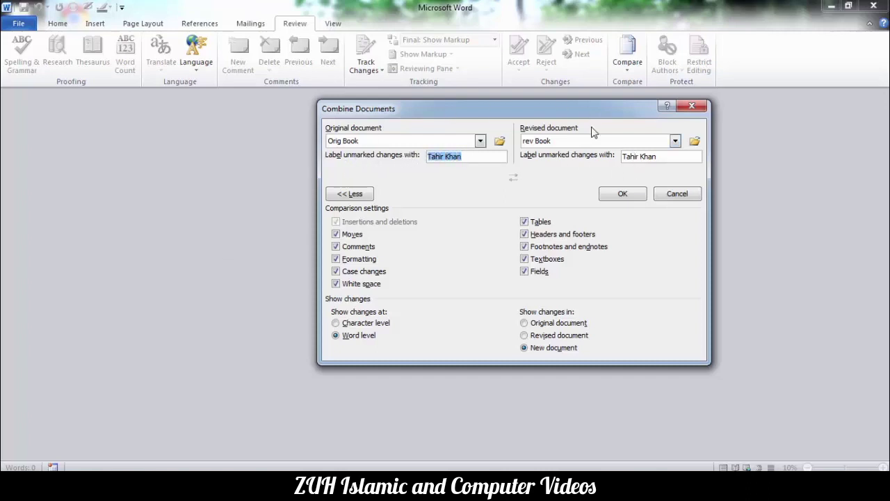
pyautogui.moveTo(664, 157); pyautogui.dragTo(597, 162)
pyautogui.click(678, 194)
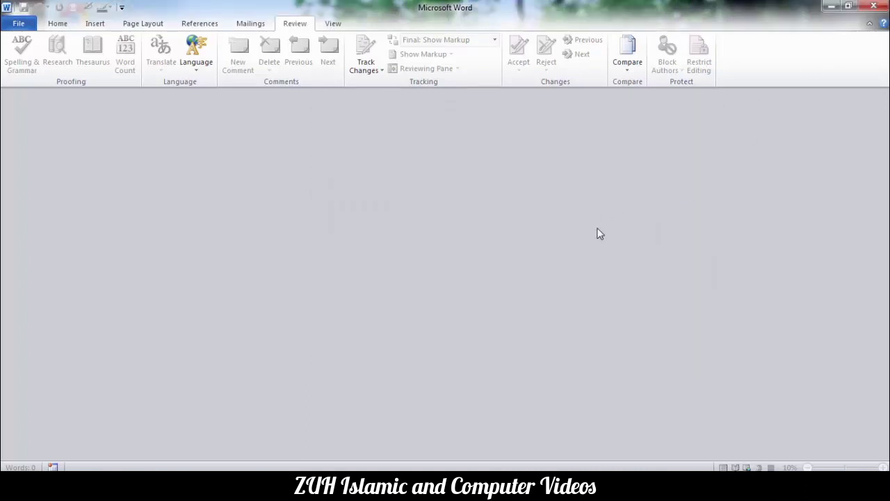
# Create a new document headed 'MS Office Notes' and fill it with =rand(20) sample text.
pyautogui.hotkey('ctrl', 'n')
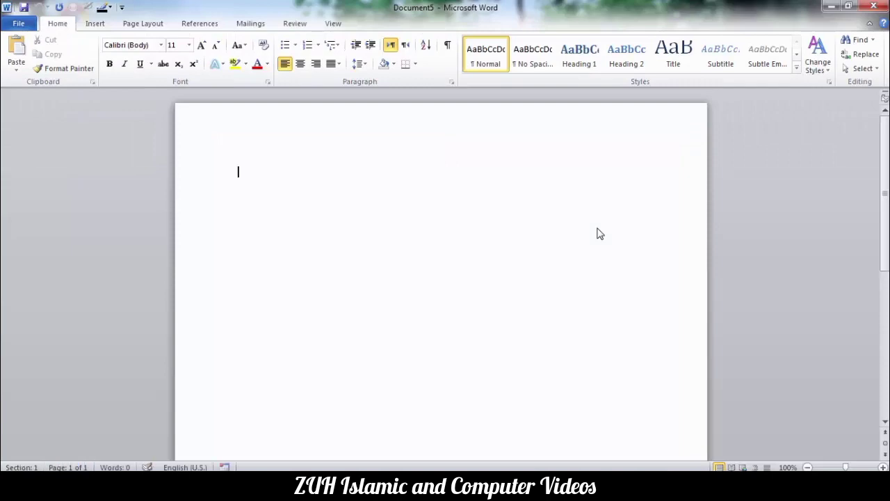
pyautogui.write('MS Office Notes')
pyautogui.press('Return')
pyautogui.write('=rand(20)')
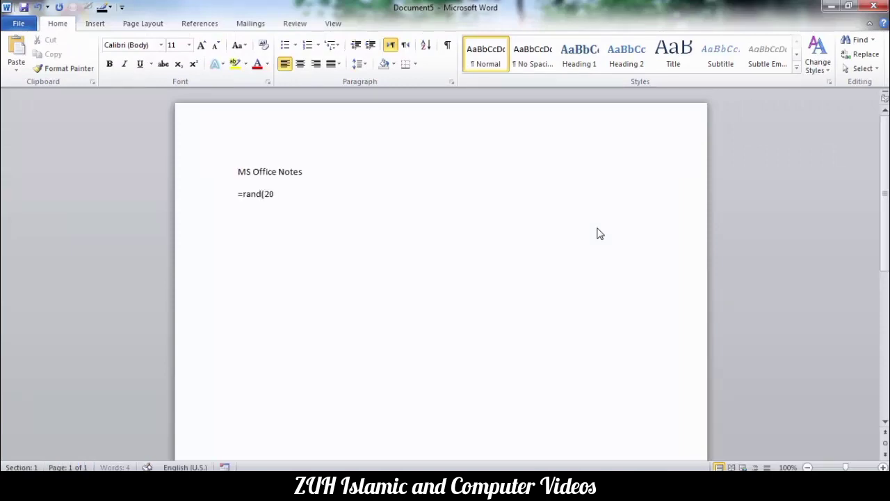
pyautogui.press('Return')
# Save the document to the Desktop as 'MS Office Tahir', then close Word.
pyautogui.hotkey('ctrl', 's')
pyautogui.write('MS Office A')
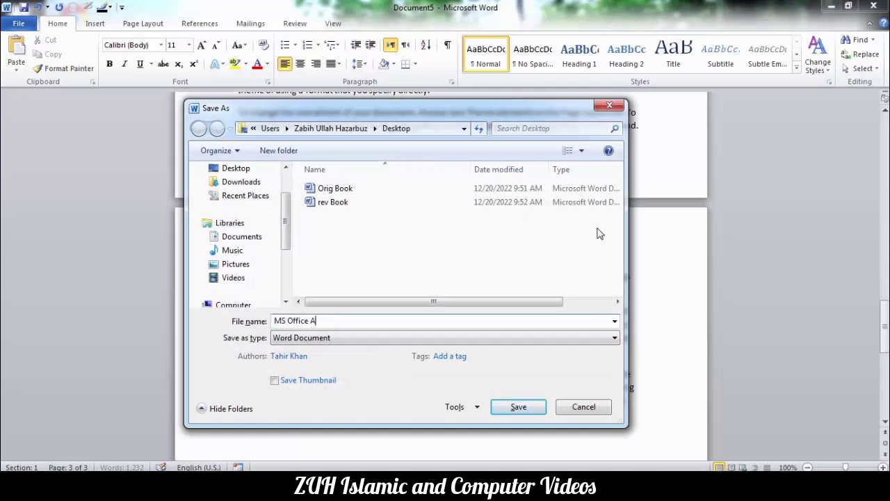
pyautogui.press('BackSpace')
pyautogui.write('Tahir')
pyautogui.click(235, 168)
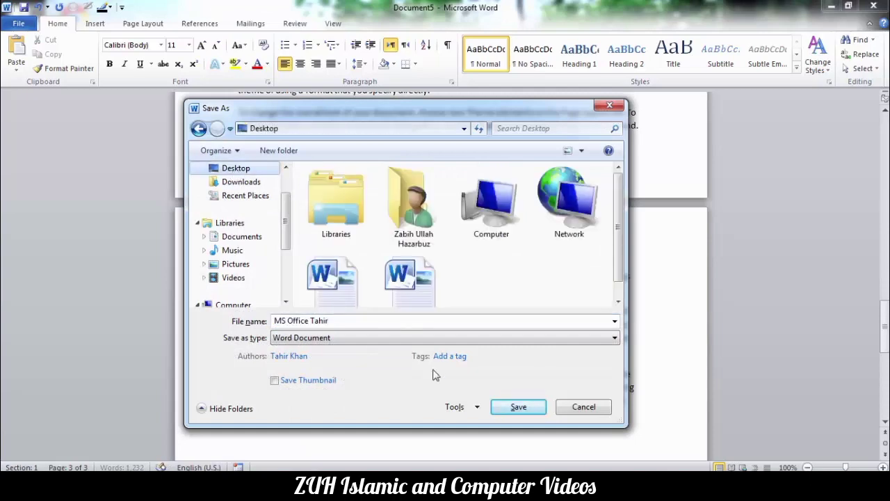
pyautogui.click(527, 411)
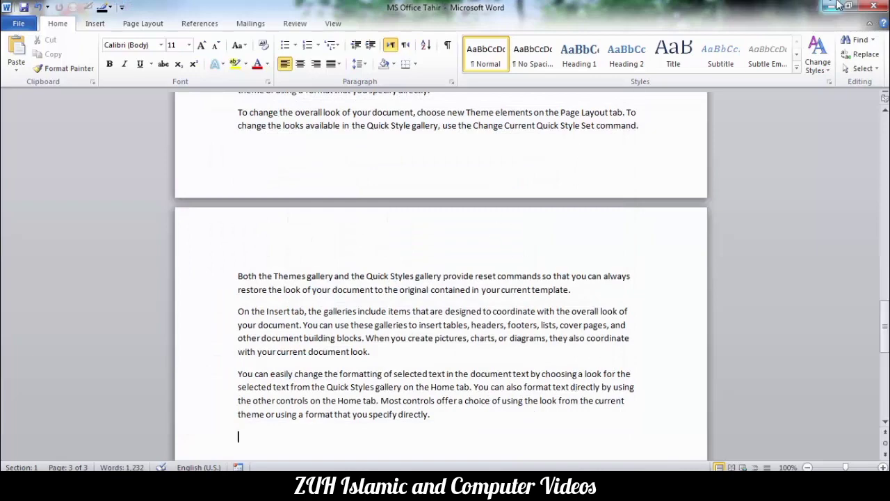
pyautogui.click(871, 7)
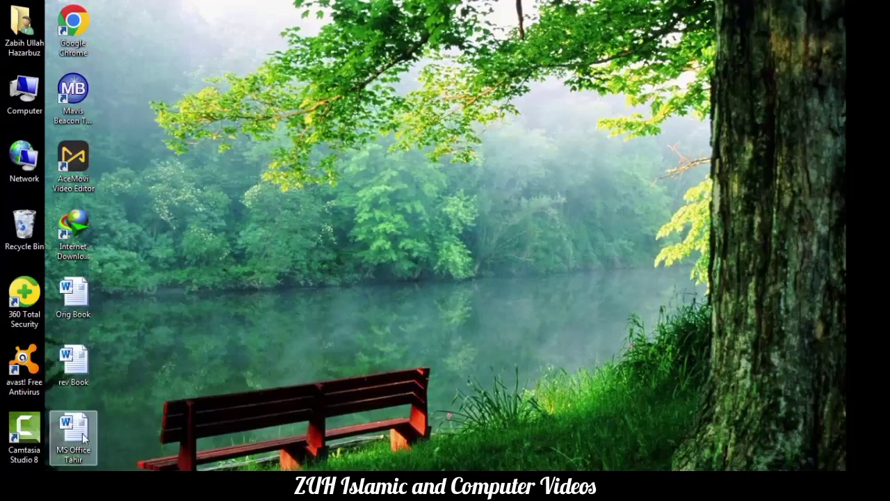
# Paste a copy of MS Office Tahir on the desktop, rename it 'MS Office Wakeel', and open it.
pyautogui.hotkey('ctrl', 'v')
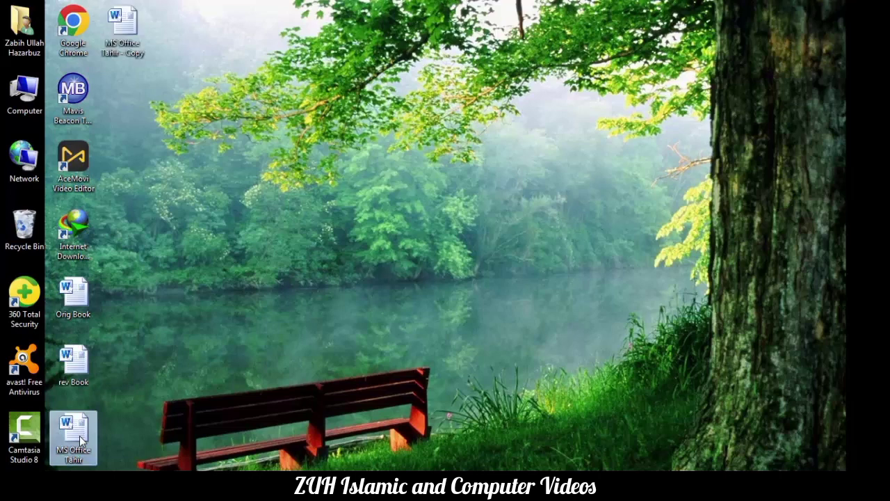
pyautogui.click(125, 46)
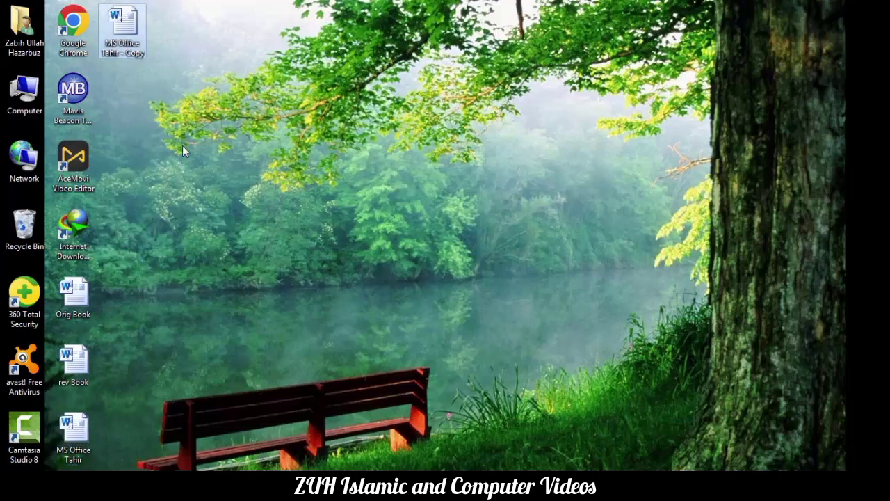
pyautogui.press('F2')
pyautogui.write('MS Office Wakeel')
pyautogui.press('Return')
pyautogui.rightClick(114, 38)
pyautogui.click(148, 46)
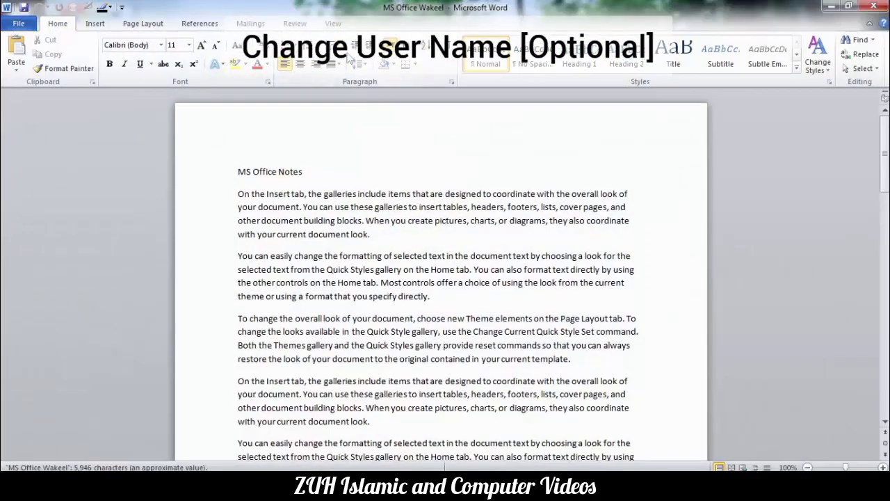
# Replace the Office user name and initials with the second author's full name and initial.
pyautogui.click(332, 25)
pyautogui.click(297, 26)
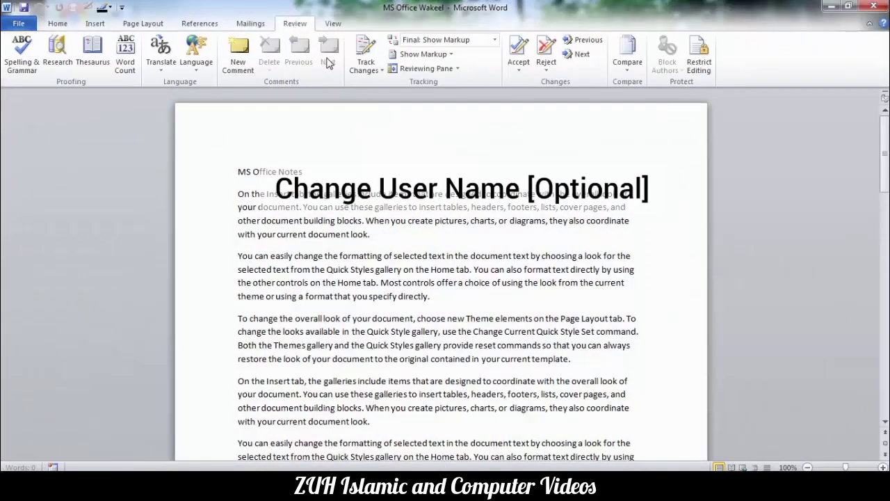
pyautogui.click(367, 69)
pyautogui.click(409, 112)
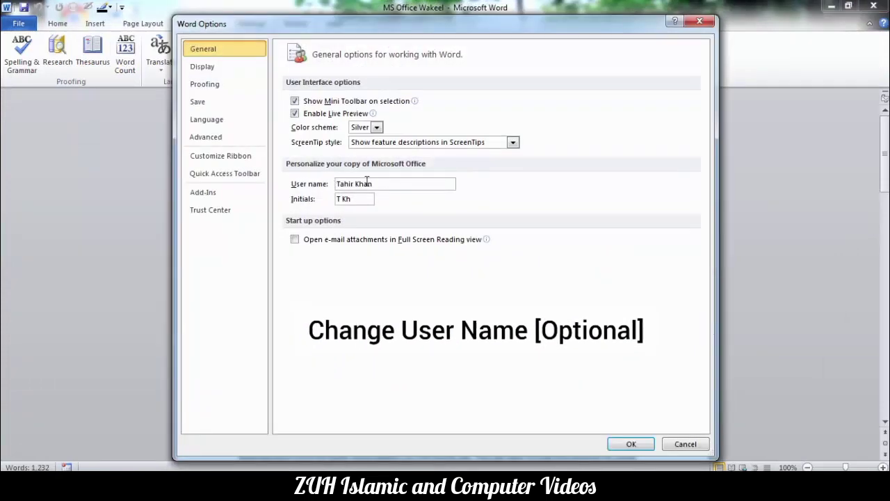
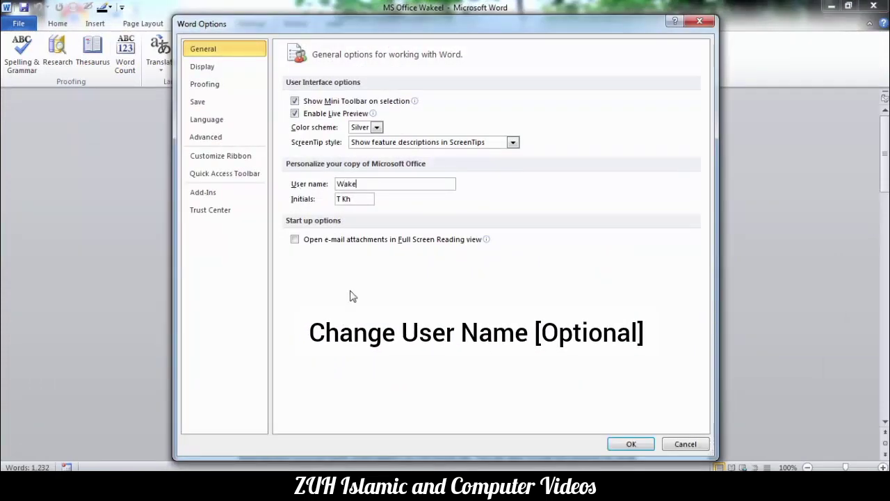
pyautogui.press('Tab')
pyautogui.write('W')
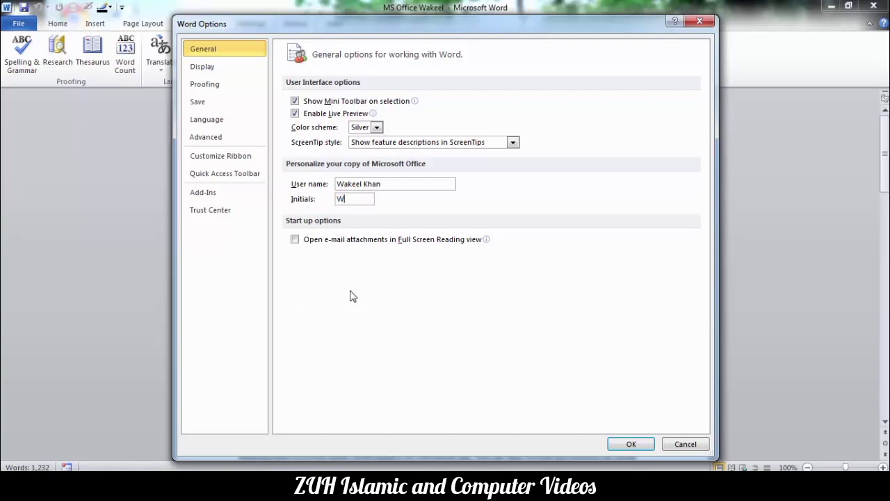
pyautogui.click(631, 444)
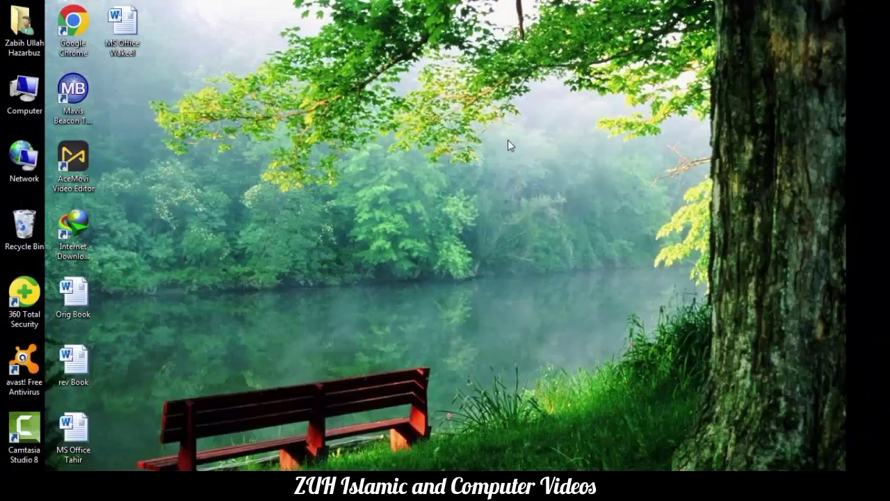
# Reopen the MS Office Wakeel file from its desktop icon.
pyautogui.doubleClick(115, 34)
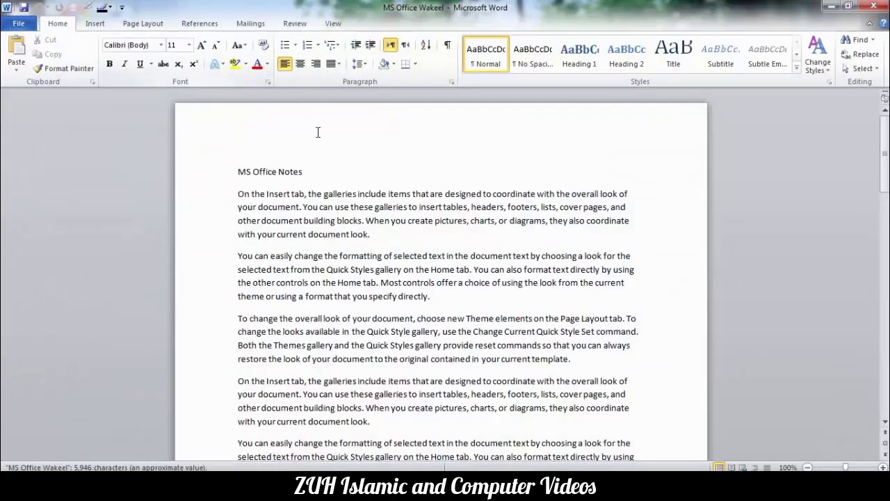
# Enlarge the 'MS Office Notes' title by growing its font three times.
pyautogui.moveTo(318, 171); pyautogui.dragTo(222, 143)
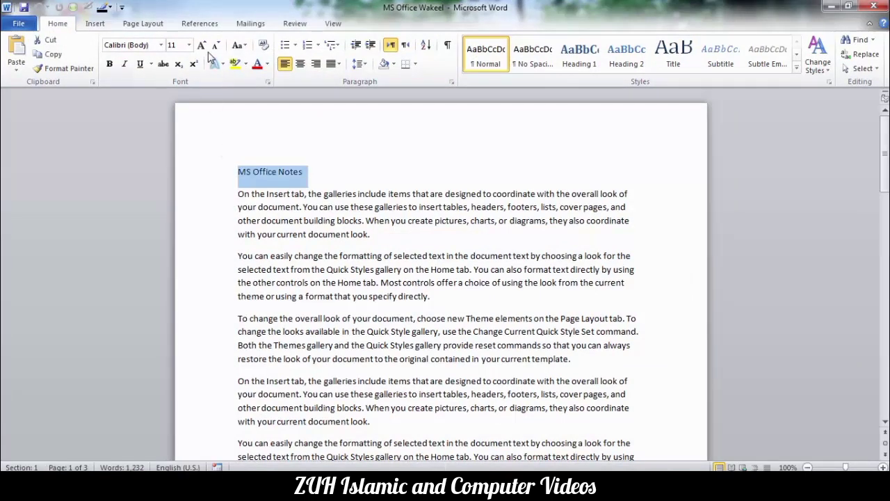
pyautogui.click(201, 44)
pyautogui.click(201, 44)
pyautogui.click(201, 45)
pyautogui.click(201, 45)
pyautogui.click(201, 44)
pyautogui.click(425, 297)
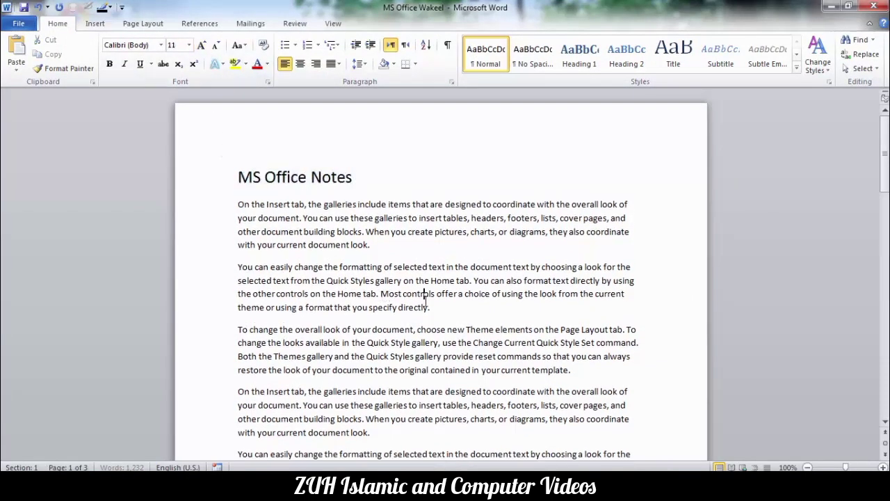
# Delete the whole second paragraph.
pyautogui.moveTo(435, 308); pyautogui.dragTo(240, 265)
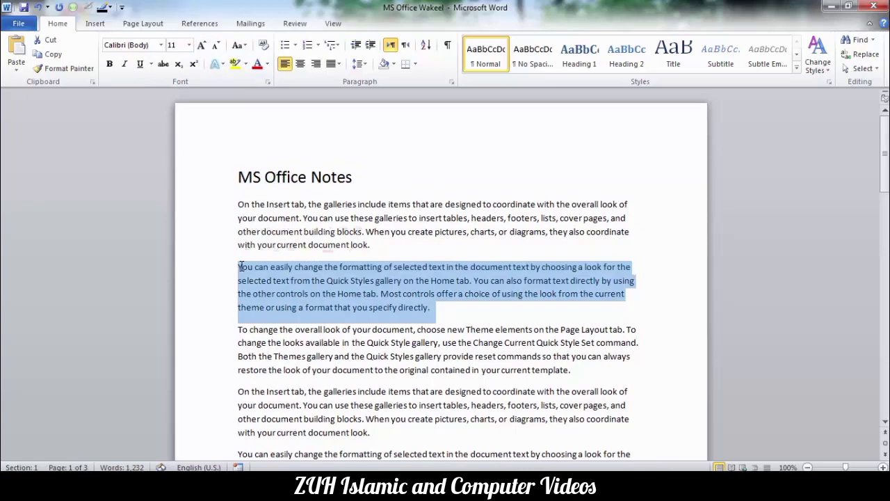
pyautogui.press('Delete')
pyautogui.scroll(-3, 407, 298)
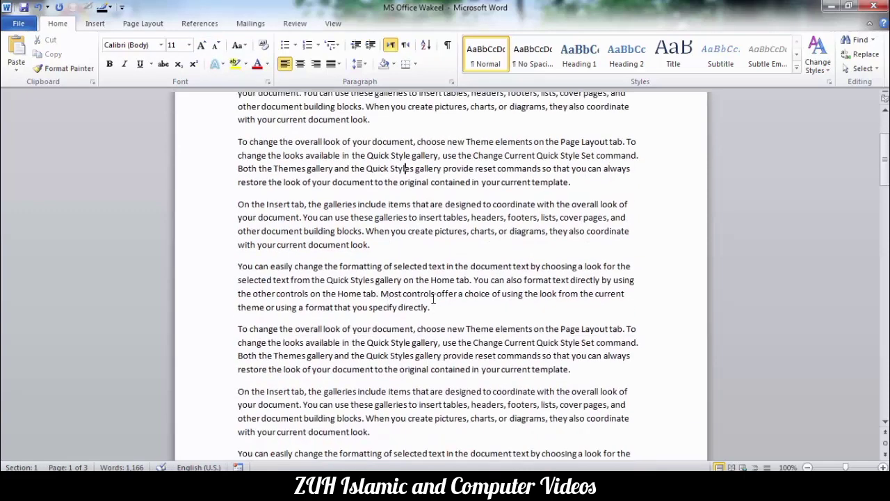
# Add a new line reading 'This is new book for me.' followed by the author's name.
pyautogui.press('Return')
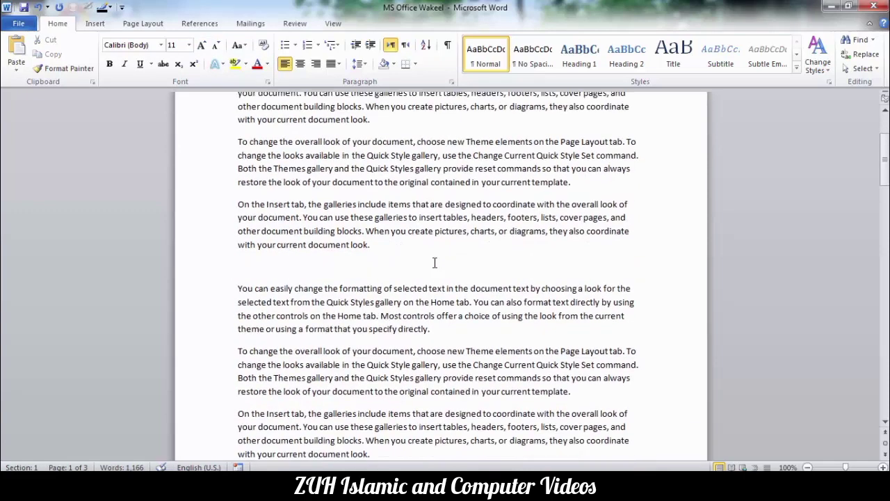
pyautogui.write('This i')
pyautogui.press('BackSpace')
pyautogui.write('is m')
pyautogui.press('BackSpace')
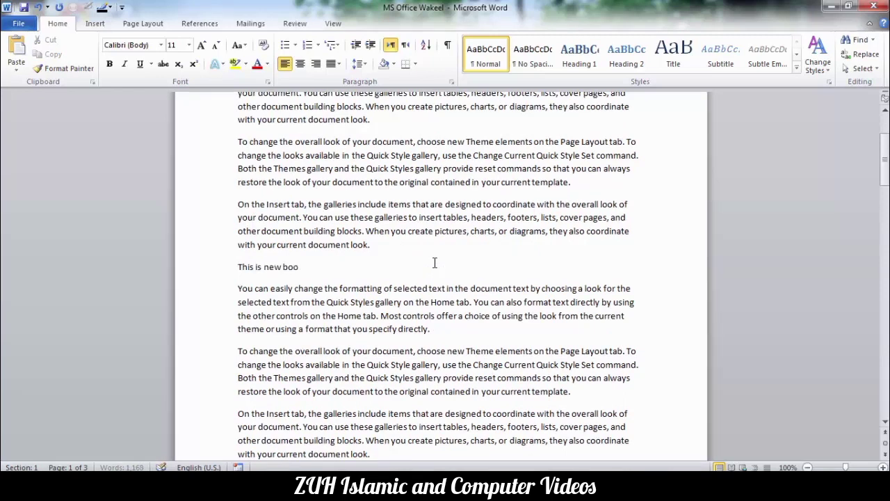
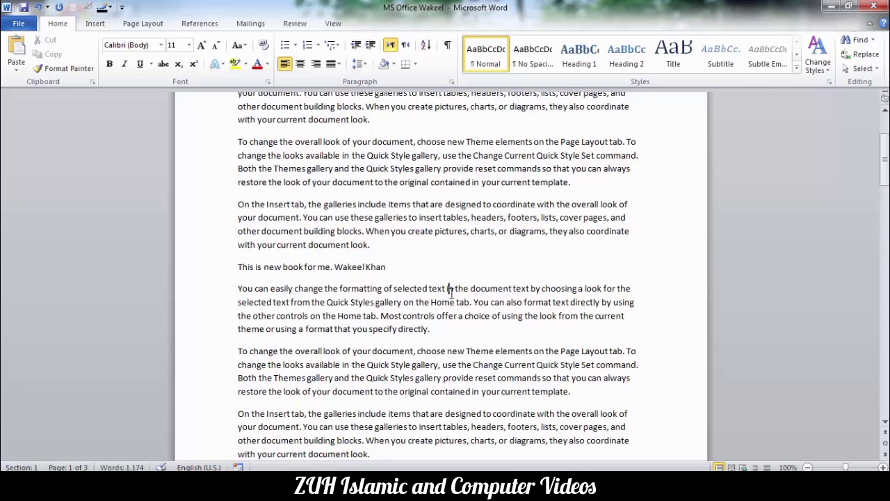
# Add an empty paragraph after the paragraph ending 'directly.' to hold a table.
pyautogui.click(440, 333)
pyautogui.press('Return')
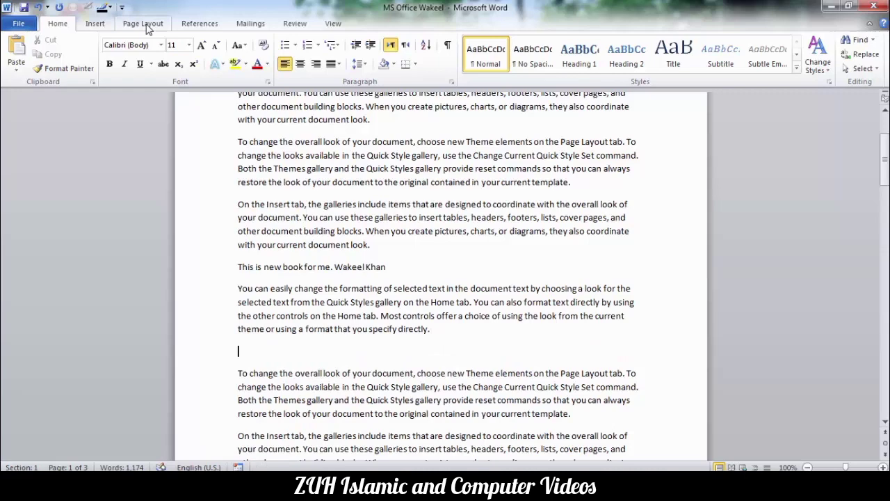
pyautogui.click(94, 23)
pyautogui.click(105, 48)
# Insert a 4x5 table, redden the 'overall look' phrase, and underline part of 'galleries'.
pyautogui.click(130, 125)
pyautogui.moveTo(341, 156); pyautogui.dragTo(295, 141)
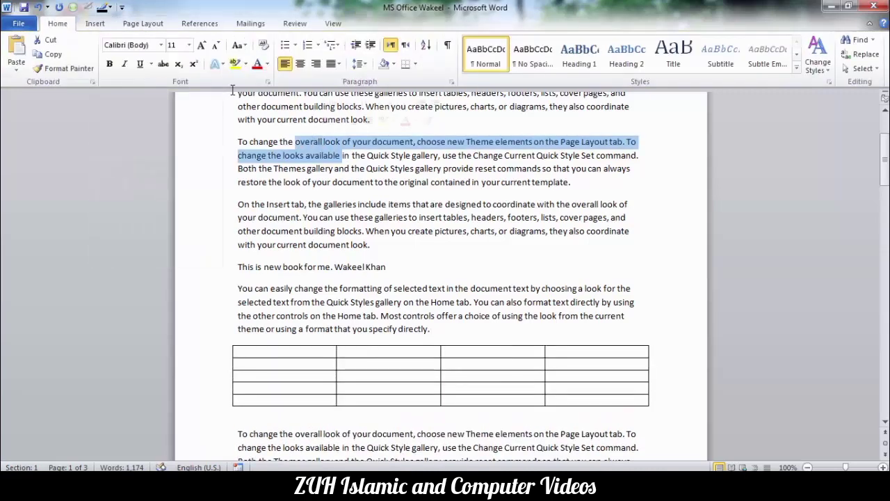
pyautogui.moveTo(356, 204); pyautogui.dragTo(332, 204)
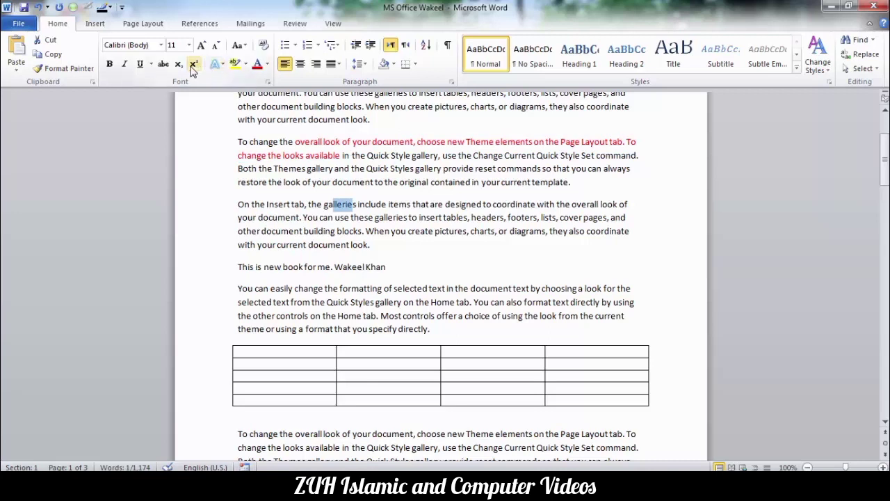
pyautogui.click(140, 63)
# Close the edited document and start a new blank document.
pyautogui.click(512, 183)
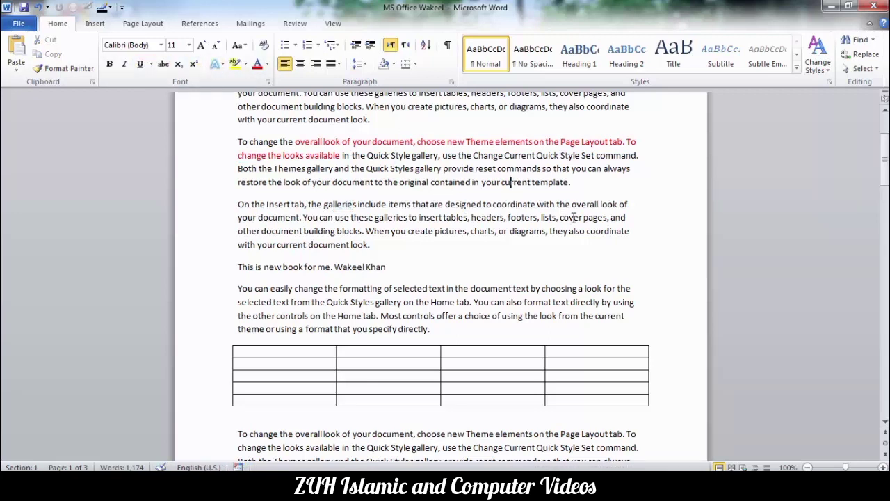
pyautogui.hotkey('ctrl', 'w')
pyautogui.hotkey('ctrl', 'n')
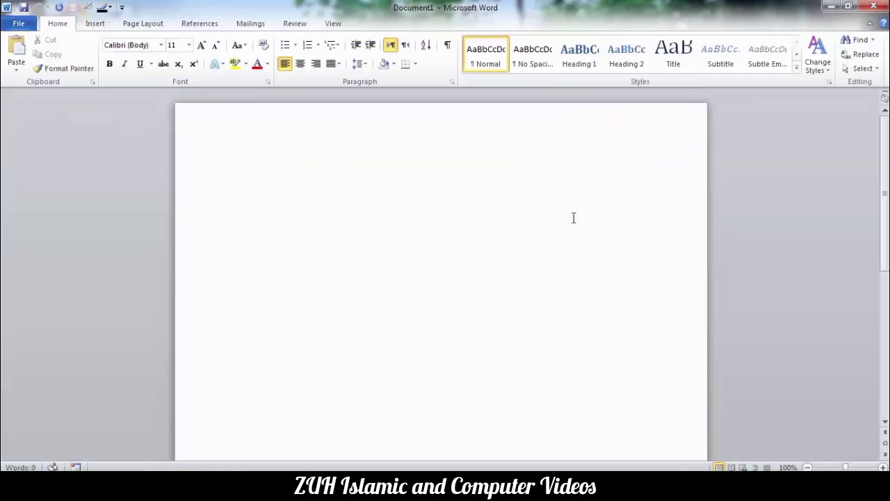
# Set up Combine Documents with MS Office Tahir as original and MS Office Wakeel as revised.
pyautogui.click(295, 23)
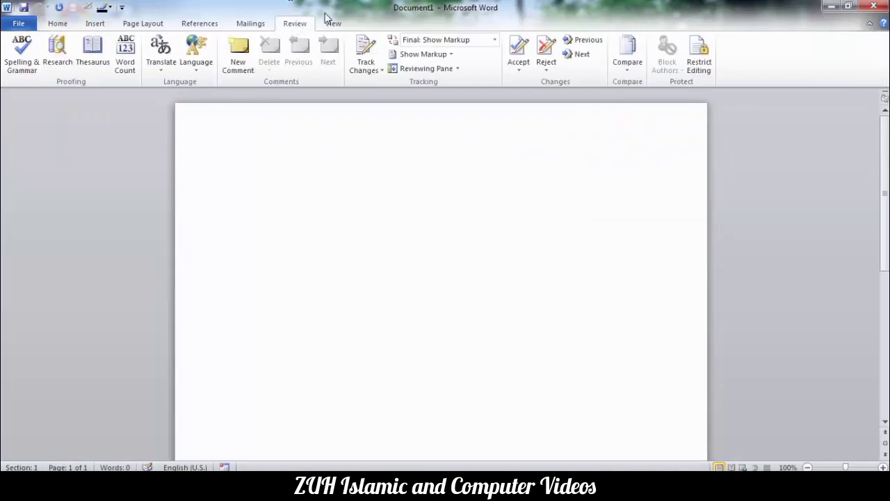
pyautogui.click(634, 64)
pyautogui.click(643, 122)
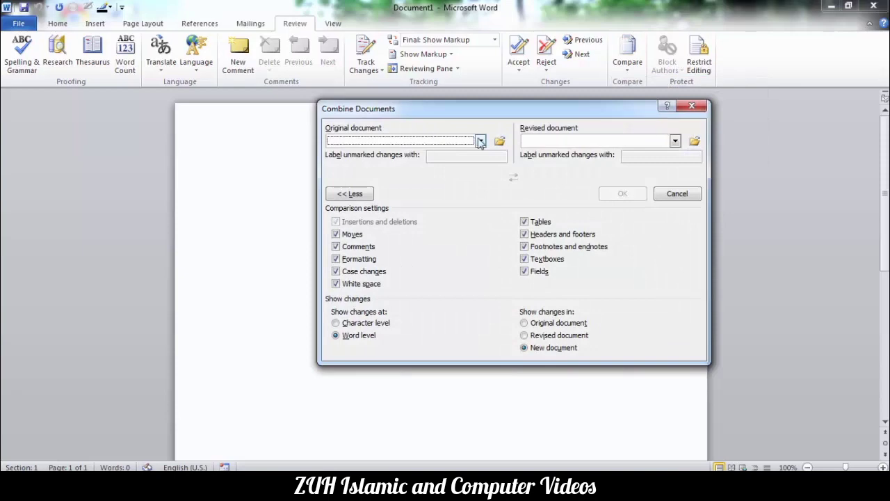
pyautogui.click(500, 141)
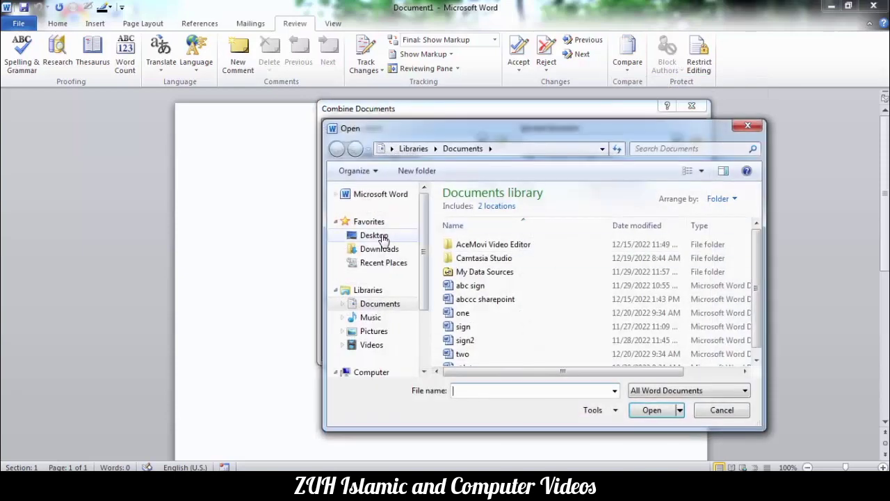
pyautogui.click(376, 237)
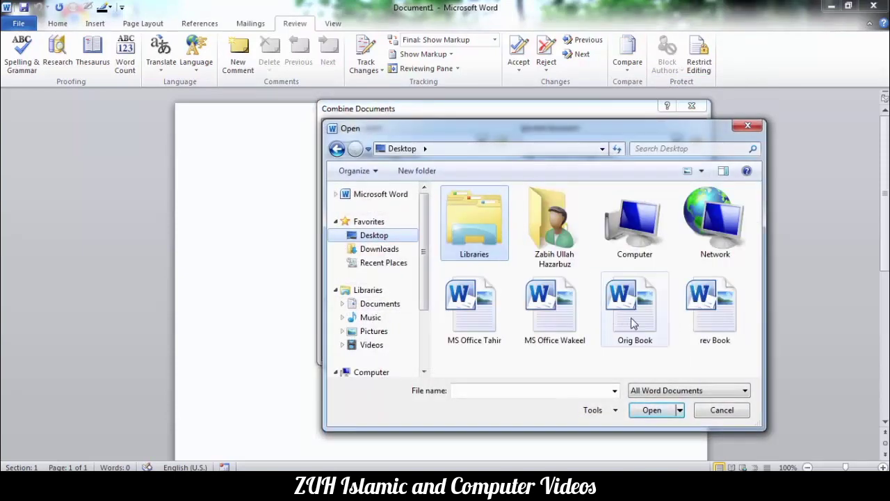
pyautogui.doubleClick(494, 327)
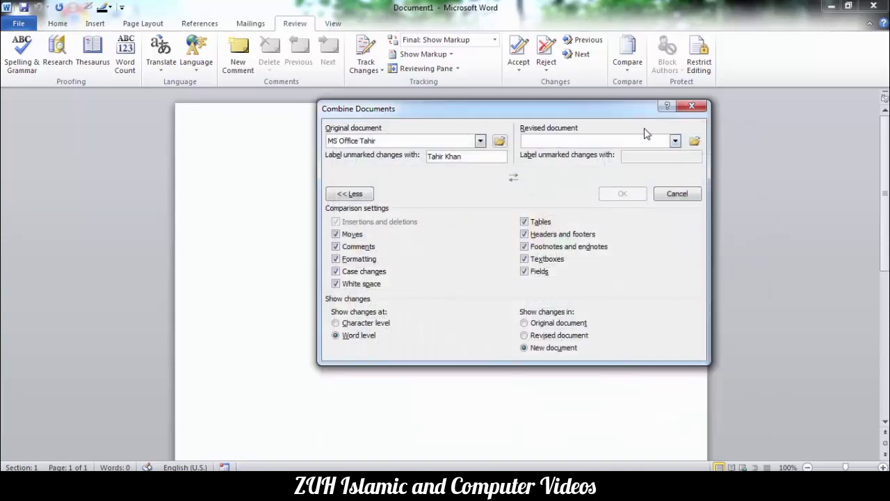
pyautogui.click(694, 141)
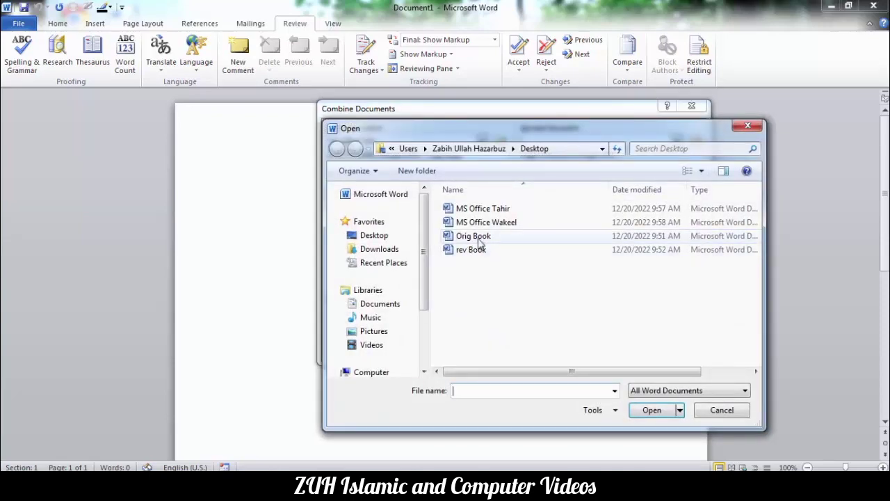
pyautogui.doubleClick(480, 222)
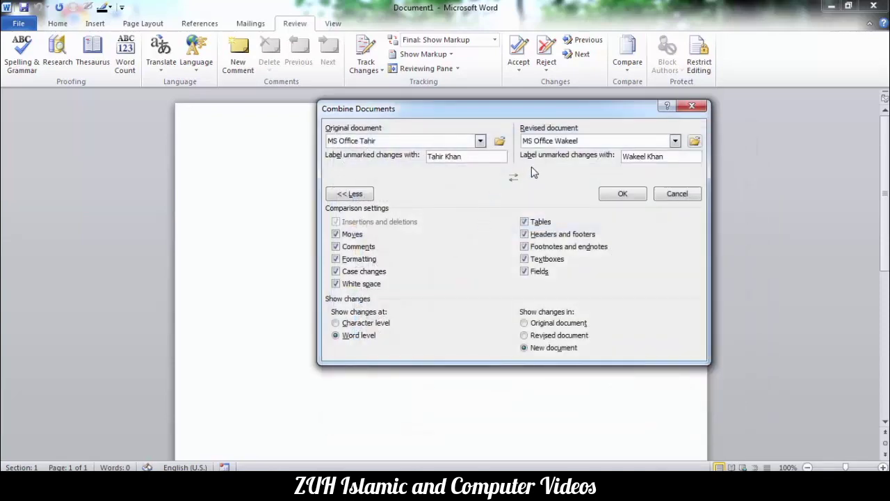
# Swap the document order and back, then check each copy's 'Label unmarked changes with' name.
pyautogui.click(513, 179)
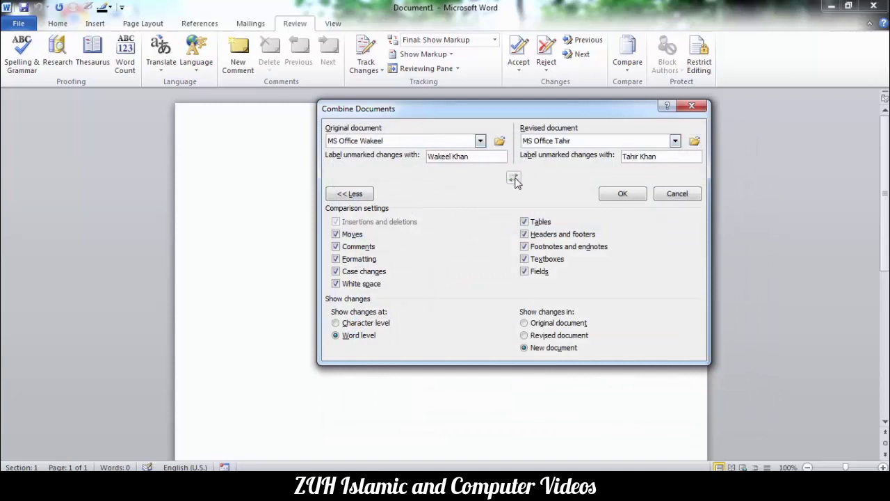
pyautogui.click(514, 180)
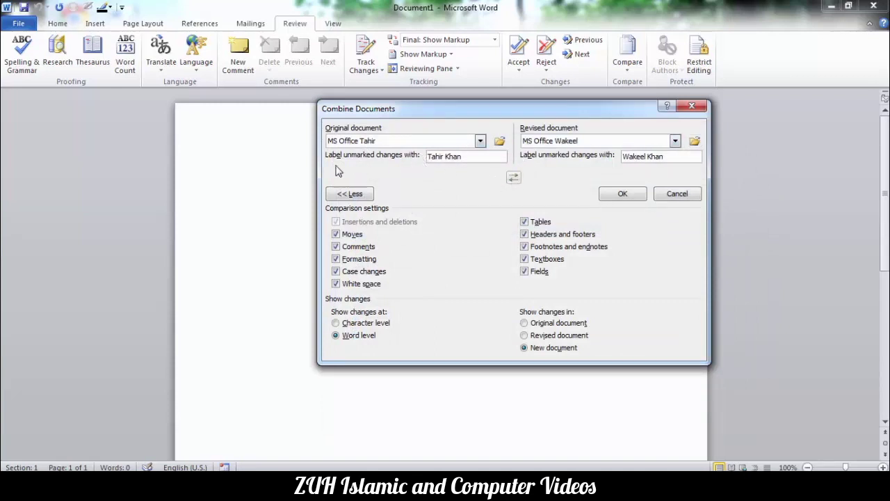
pyautogui.moveTo(461, 158); pyautogui.dragTo(421, 157)
pyautogui.moveTo(675, 157)
pyautogui.mouseDown()
pyautogui.moveTo(647, 158)
pyautogui.moveTo(668, 156)
pyautogui.mouseUp()
pyautogui.click(667, 156)
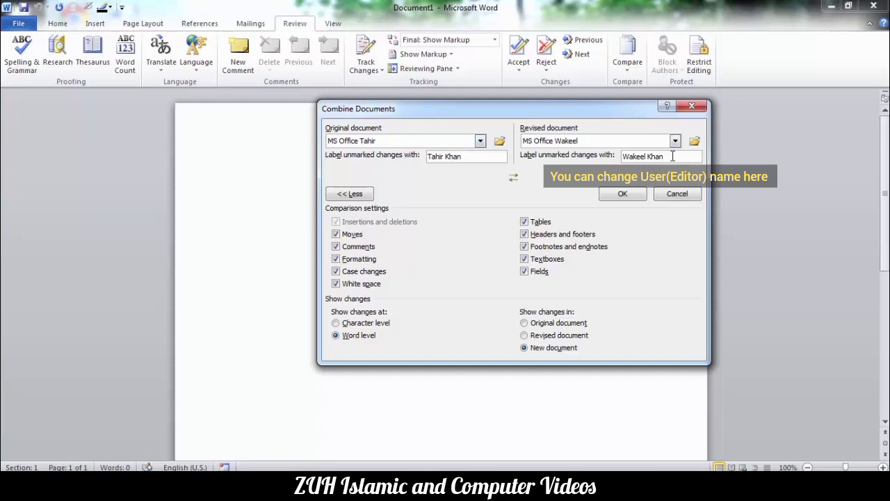
pyautogui.moveTo(673, 156); pyautogui.dragTo(608, 156)
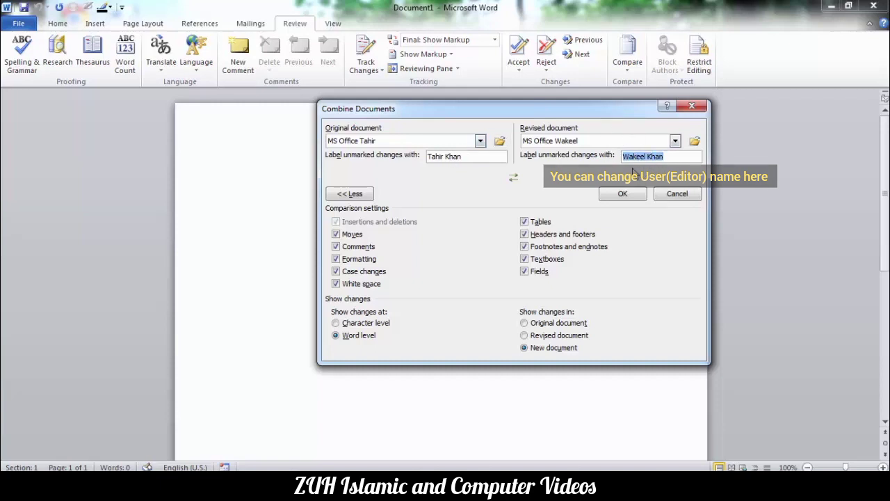
# Run the combine and scroll through the Reviewing Pane's revision list, selecting 'galleries'.
pyautogui.click(623, 194)
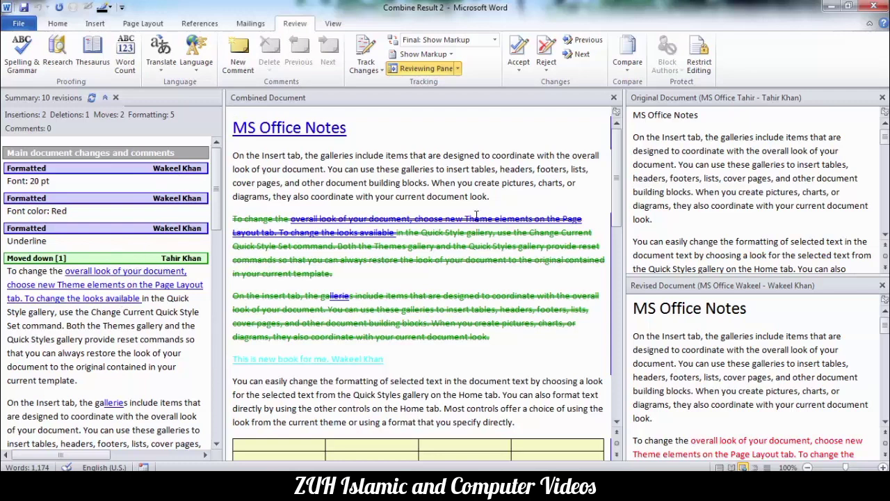
pyautogui.scroll(-3, 139, 269)
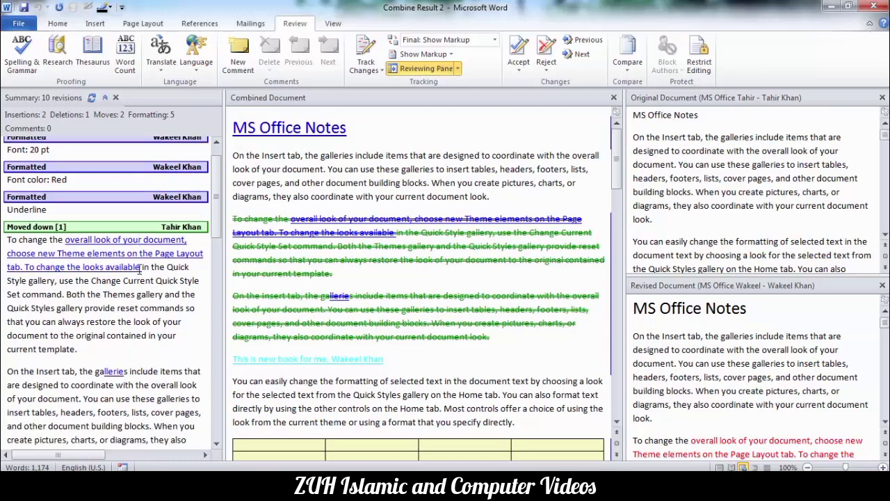
pyautogui.doubleClick(108, 277)
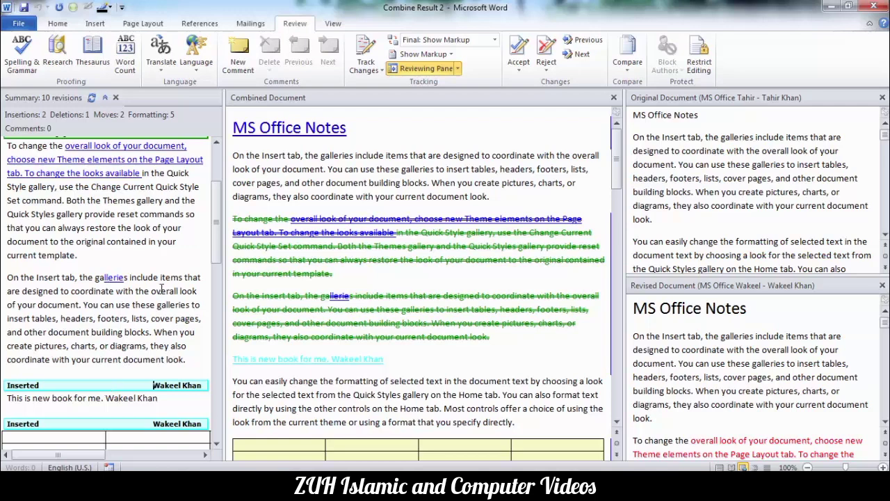
pyautogui.scroll(-3, 161, 288)
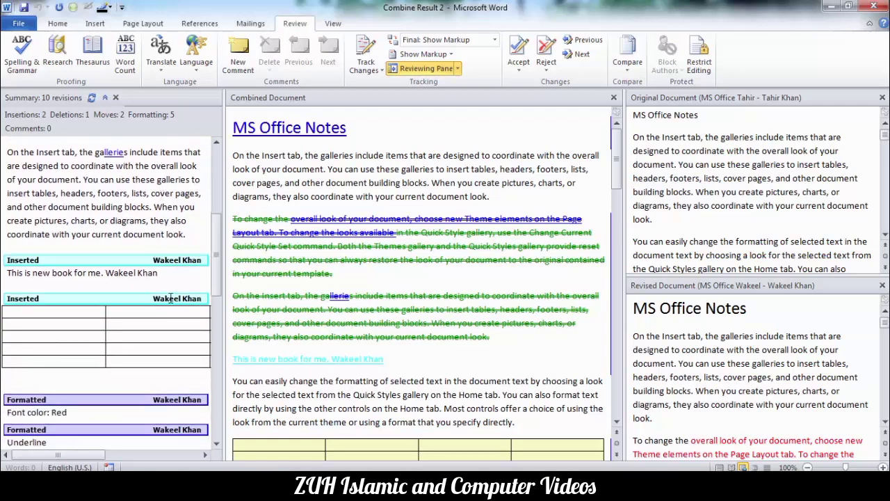
pyautogui.scroll(-3, 171, 298)
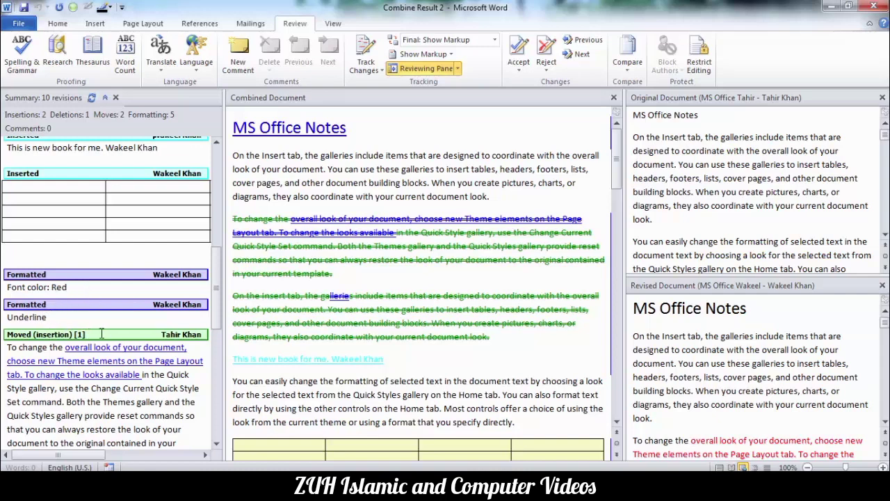
pyautogui.scroll(-10, 126, 331)
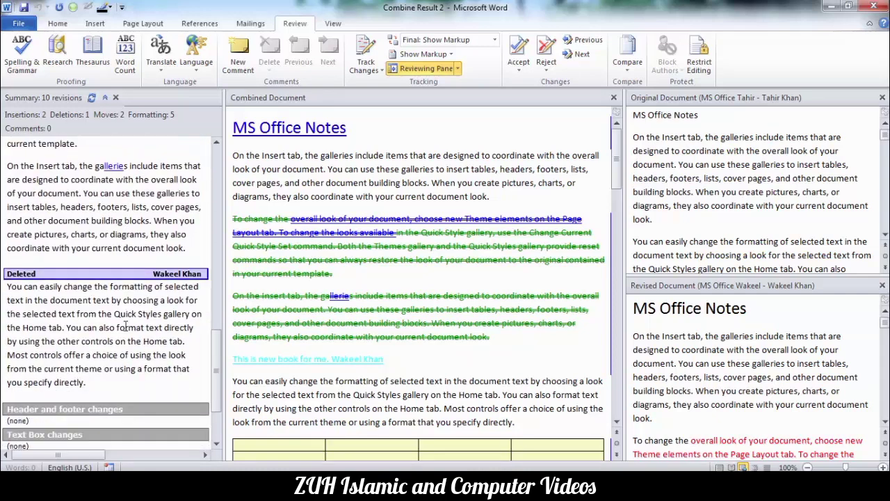
pyautogui.scroll(-2, 126, 327)
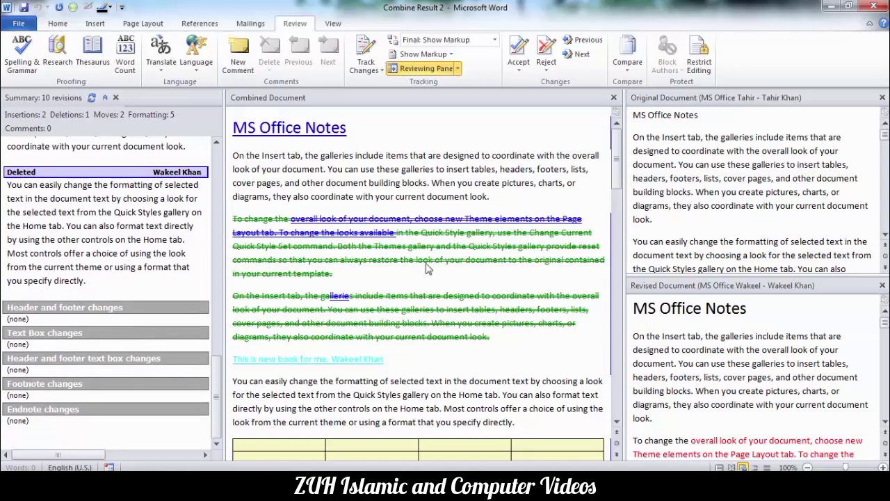
# Inspect text in the Original and Revised source document panes.
pyautogui.click(735, 215)
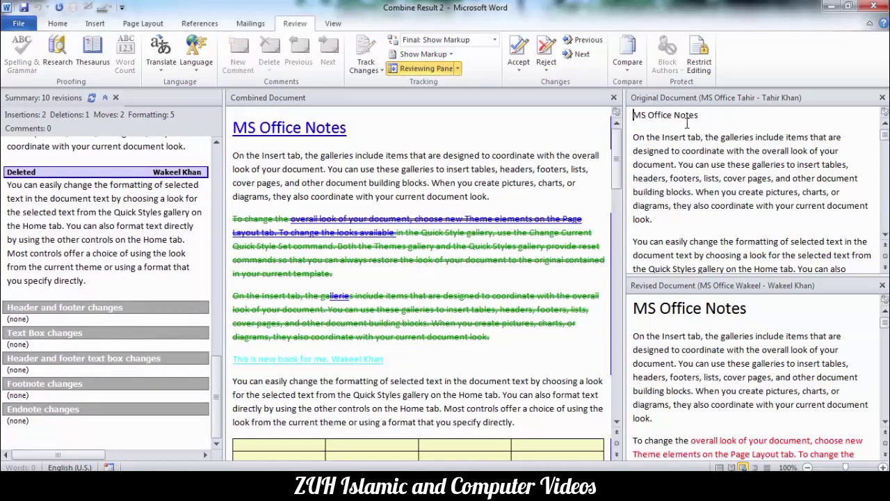
pyautogui.moveTo(687, 123); pyautogui.dragTo(697, 211)
pyautogui.click(695, 324)
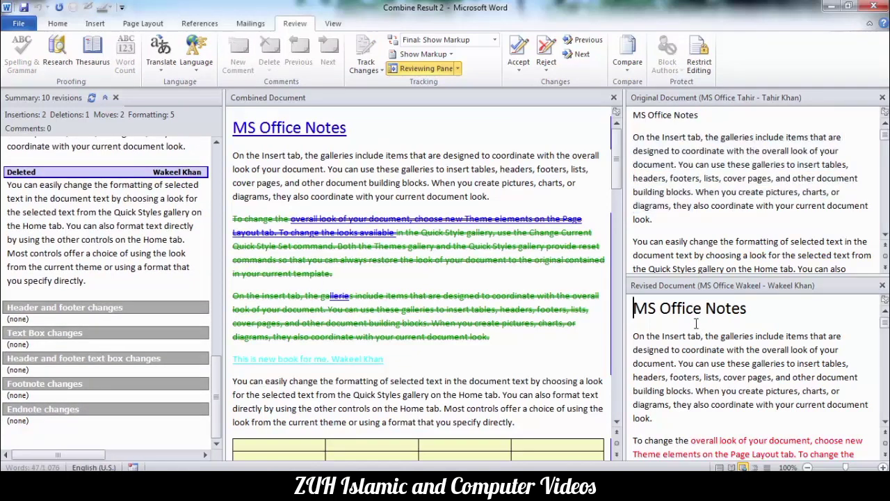
pyautogui.scroll(-5, 695, 323)
pyautogui.scroll(5, 689, 322)
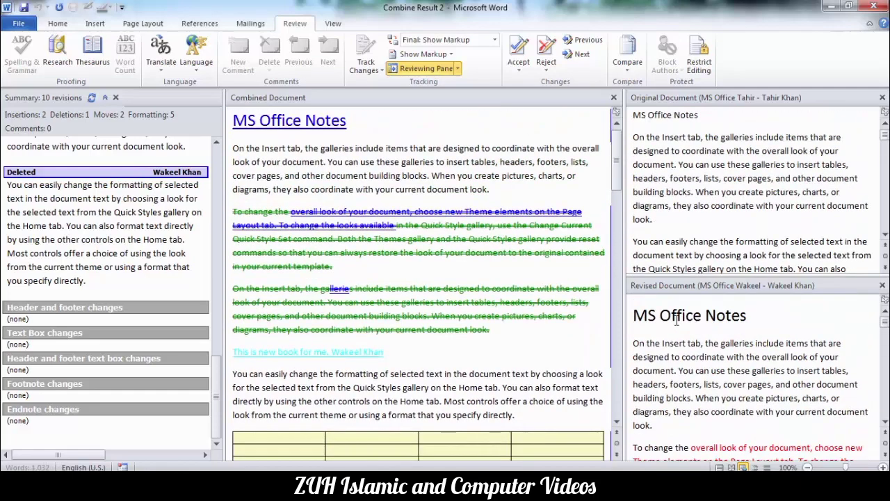
# Hide both source documents, then show only the original source copy.
pyautogui.click(628, 56)
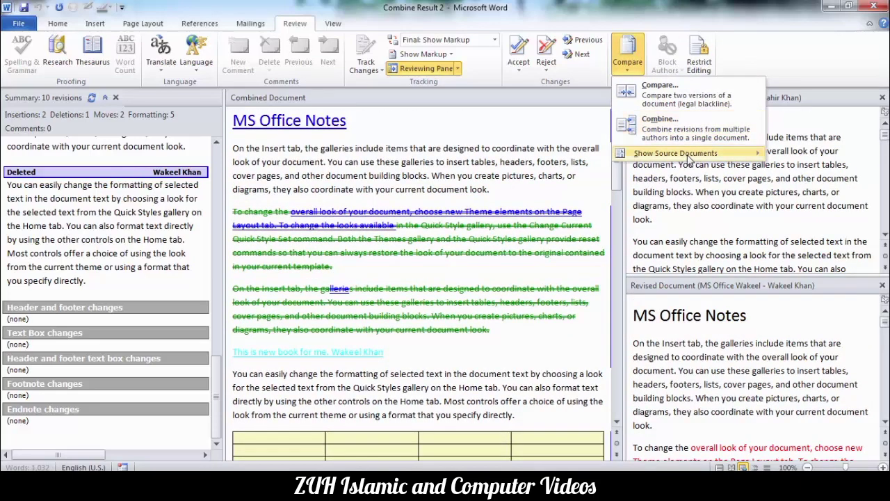
pyautogui.moveTo(687, 161)
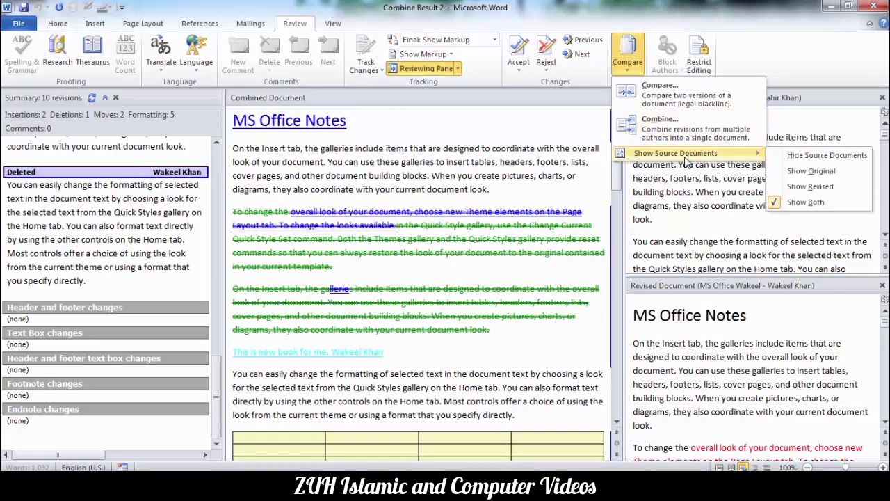
pyautogui.click(815, 157)
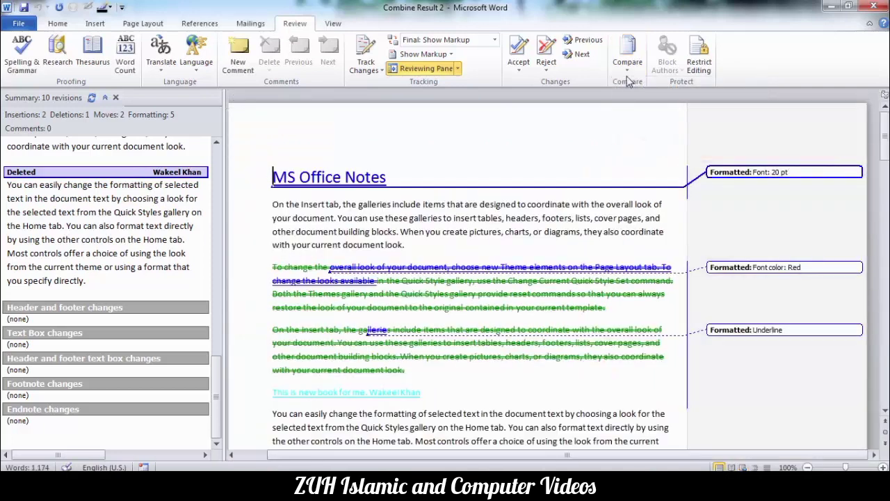
pyautogui.click(628, 55)
pyautogui.moveTo(688, 153)
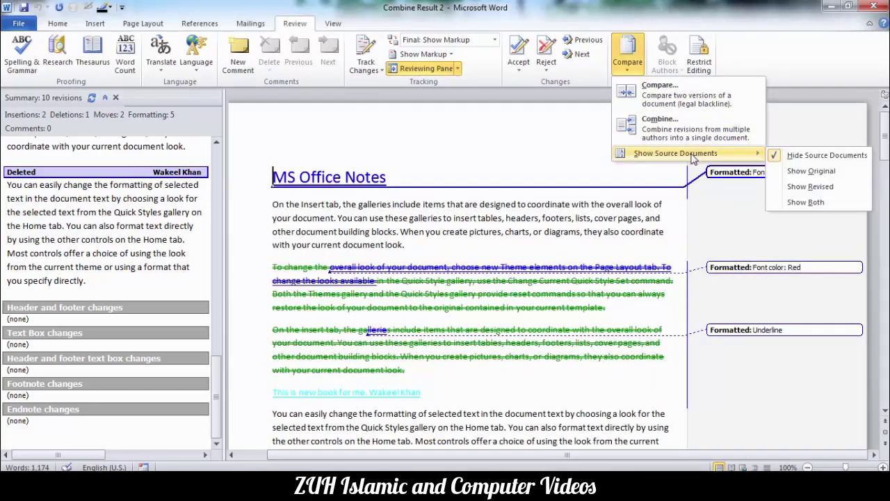
pyautogui.click(811, 171)
# Switch to the revised source copy, then close it and the Reviewing Pane.
pyautogui.click(628, 54)
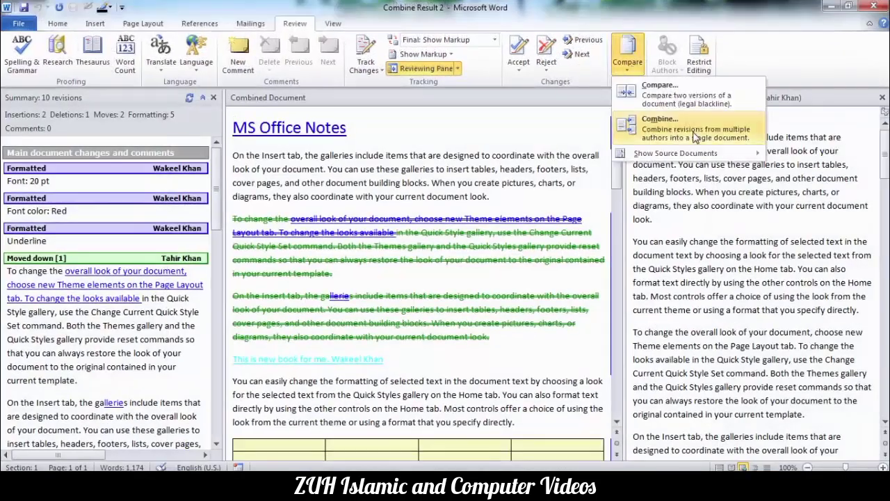
pyautogui.moveTo(705, 160)
pyautogui.click(810, 186)
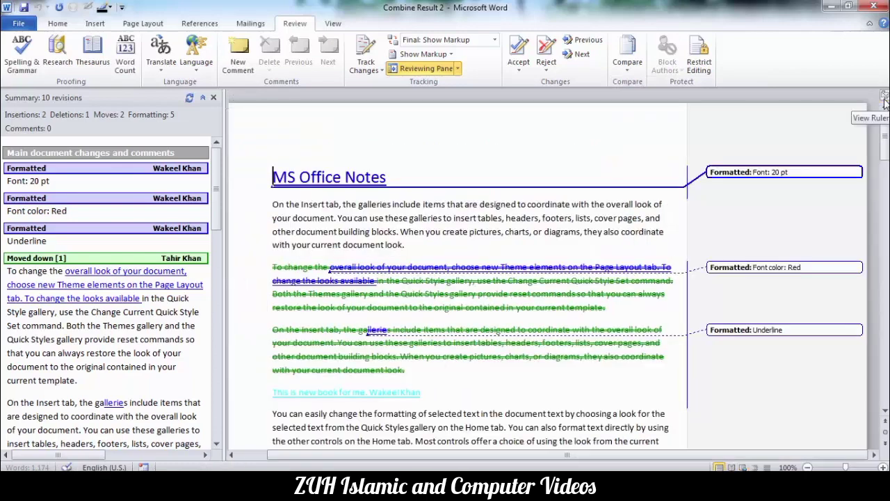
pyautogui.click(882, 98)
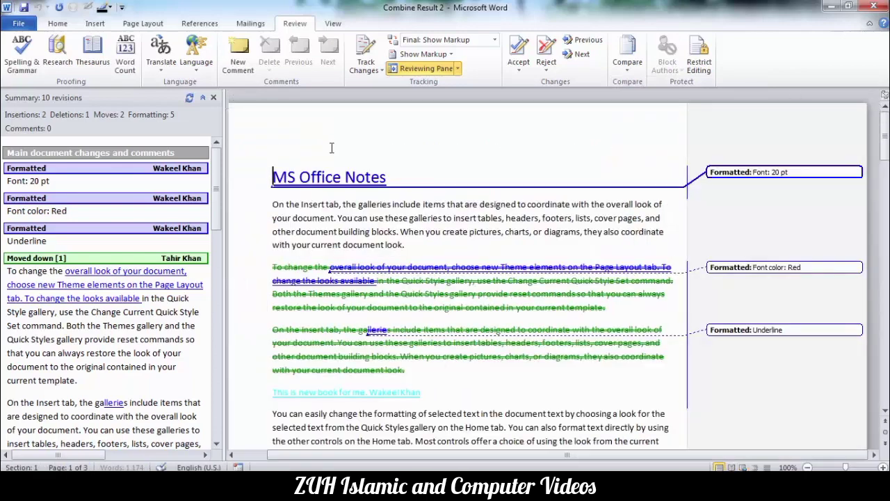
pyautogui.click(213, 98)
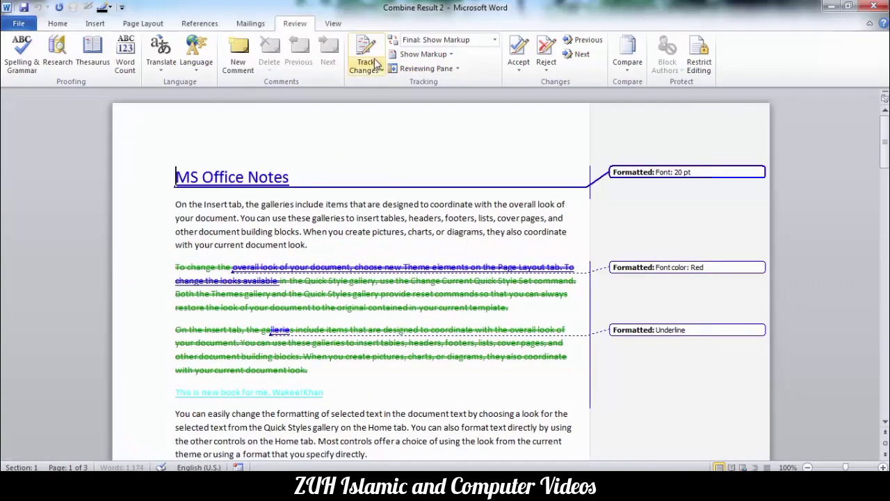
pyautogui.moveTo(313, 217); pyautogui.dragTo(363, 222)
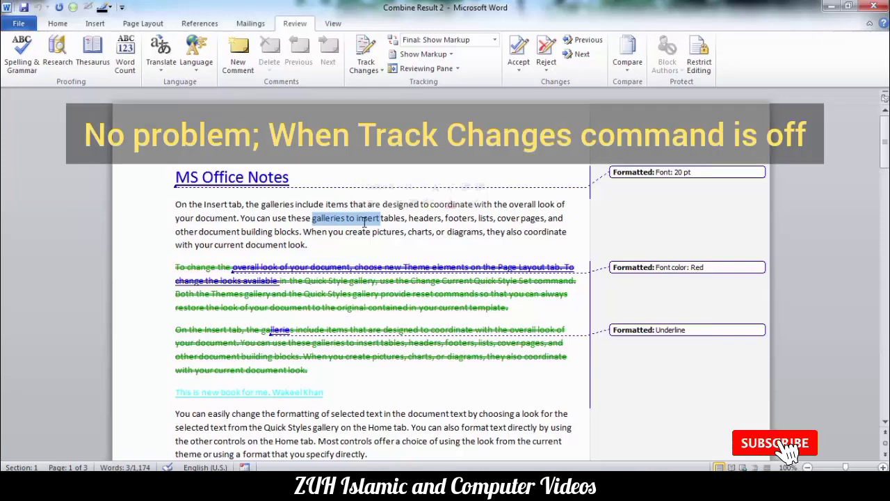
pyautogui.click(628, 59)
pyautogui.click(464, 217)
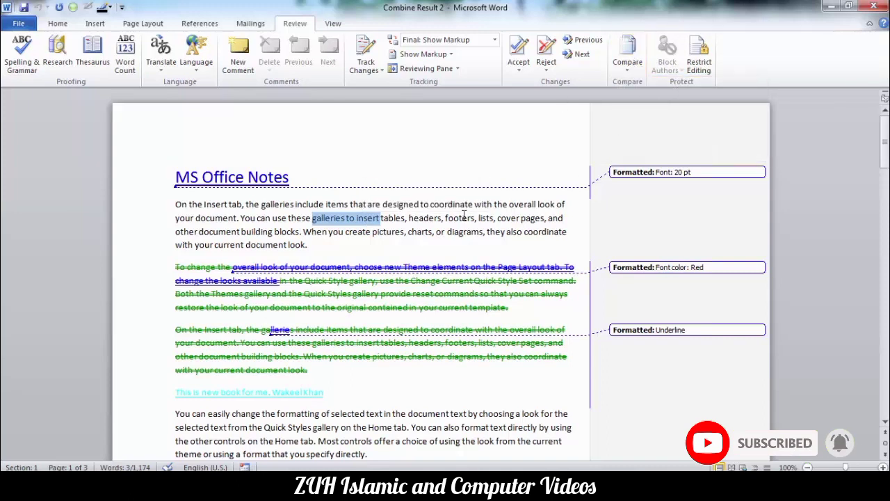